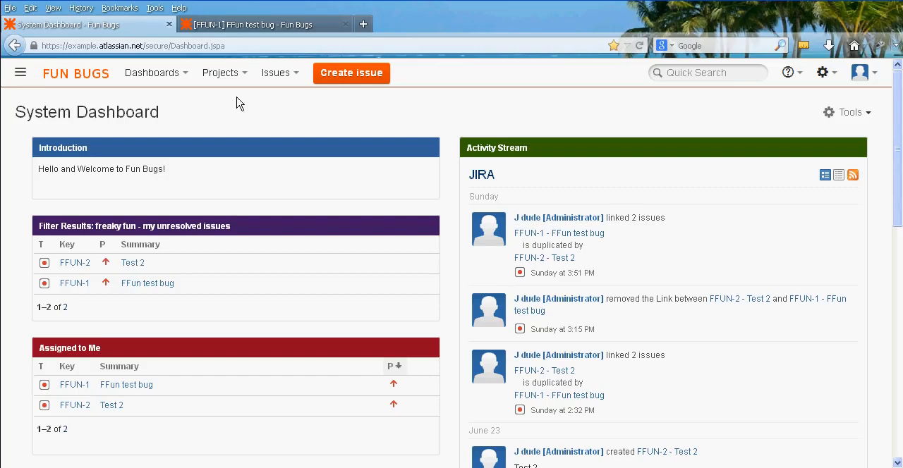
Start creating a new project of the Blank Project type and name it Fun Bugs.
{"action": "left_click", "coordinate": [243, 74]}
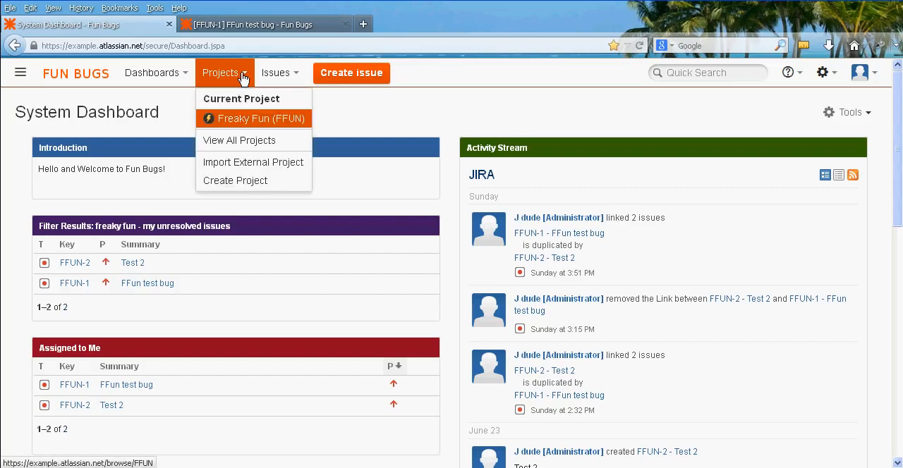
{"action": "left_click", "coordinate": [244, 181]}
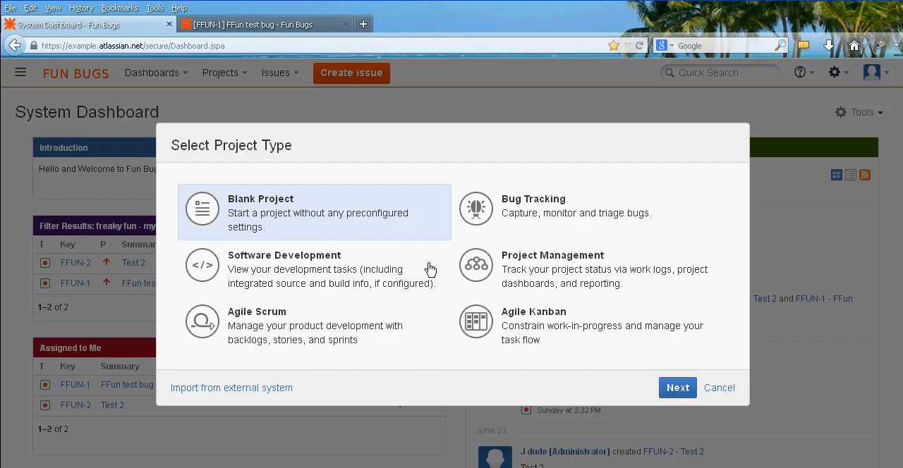
{"action": "left_click", "coordinate": [678, 388]}
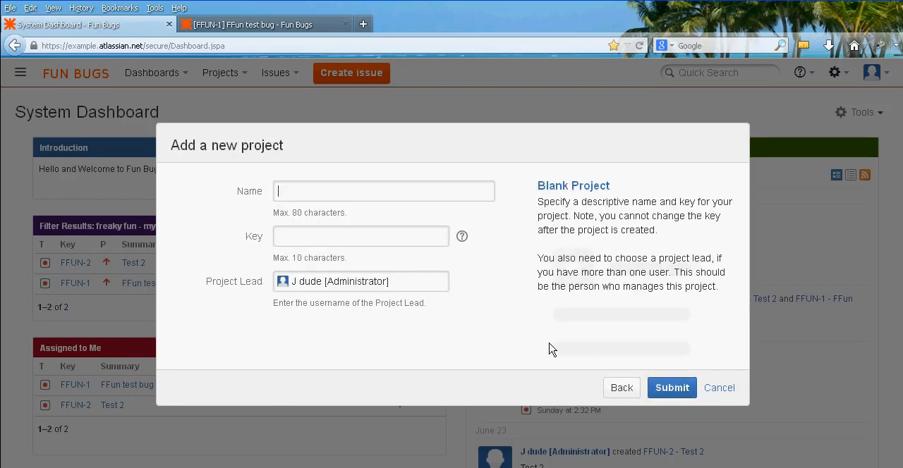
{"action": "type", "text": "Fun Bugs"}
Switch to the open FFUN-1 issue and examine how the project key and issue number are used in its web address.
{"action": "left_click", "coordinate": [247, 27]}
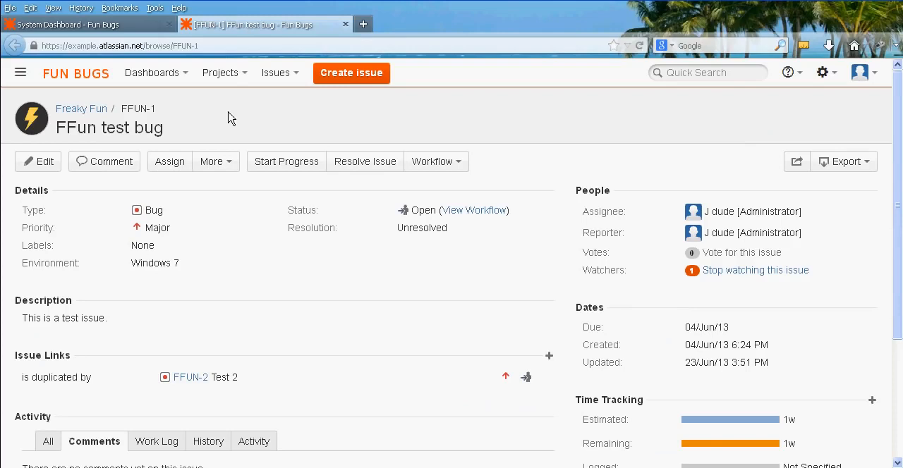
{"action": "left_click_drag", "start_coordinate": [42, 45], "coordinate": [194, 47]}
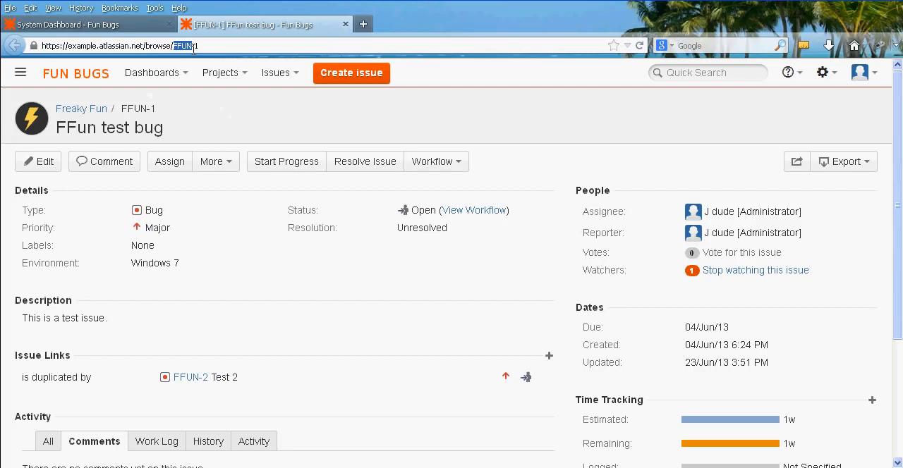
{"action": "left_click", "coordinate": [206, 48]}
{"action": "left_click_drag", "start_coordinate": [193, 46], "coordinate": [199, 46]}
{"action": "left_click", "coordinate": [198, 45]}
{"action": "type", "text": "23"}
{"action": "key", "text": "BackSpace"}
{"action": "key", "text": "BackSpace"}
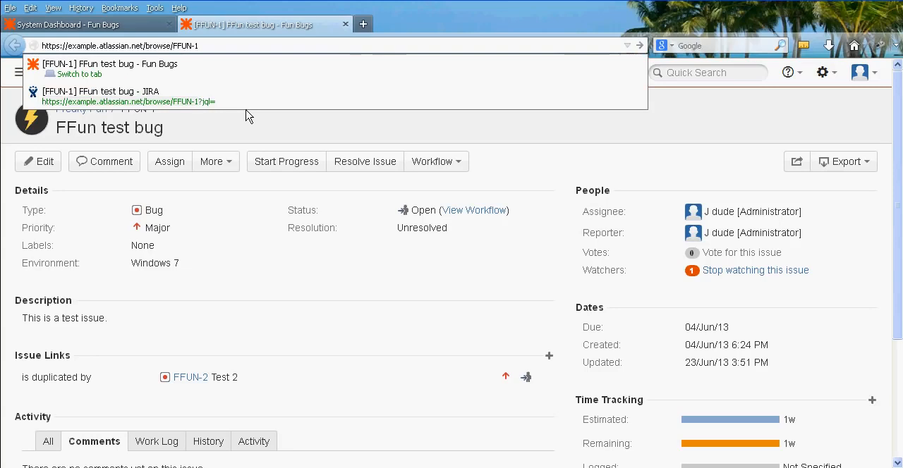
{"action": "left_click", "coordinate": [291, 139]}
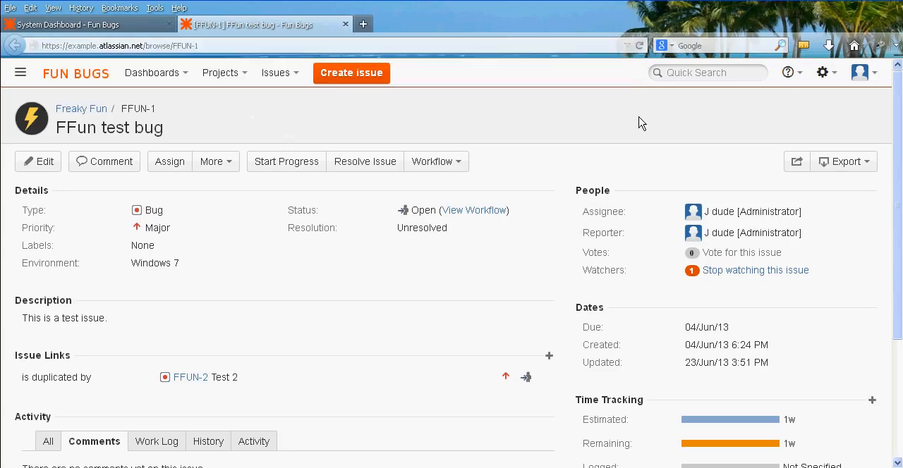
Look up issue FFUN-2 by its key with the quick search.
{"action": "left_click", "coordinate": [698, 76]}
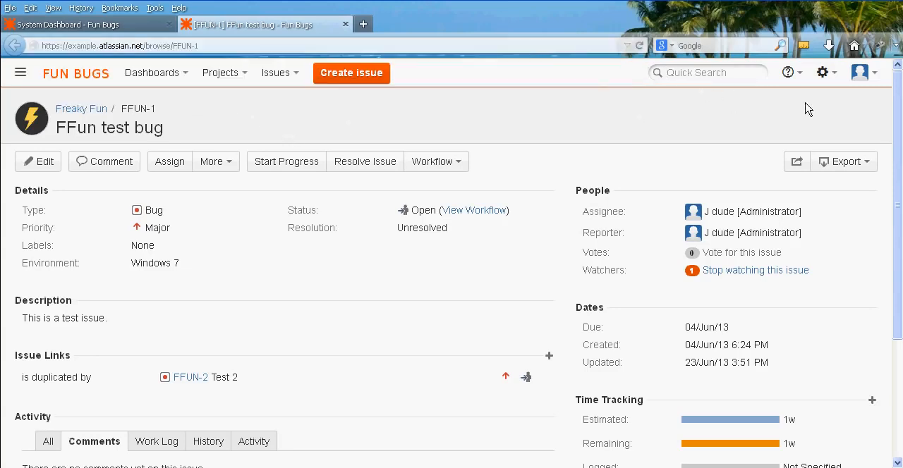
{"action": "type", "text": "FFUN-2"}
{"action": "key", "text": "Return"}
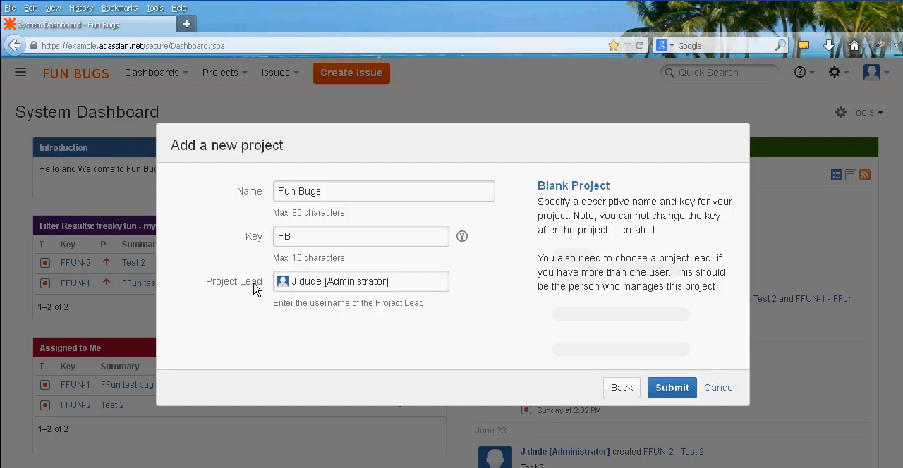
Submit the new Fun Bugs project with the key FB and open its administration page.
{"action": "left_click", "coordinate": [673, 389]}
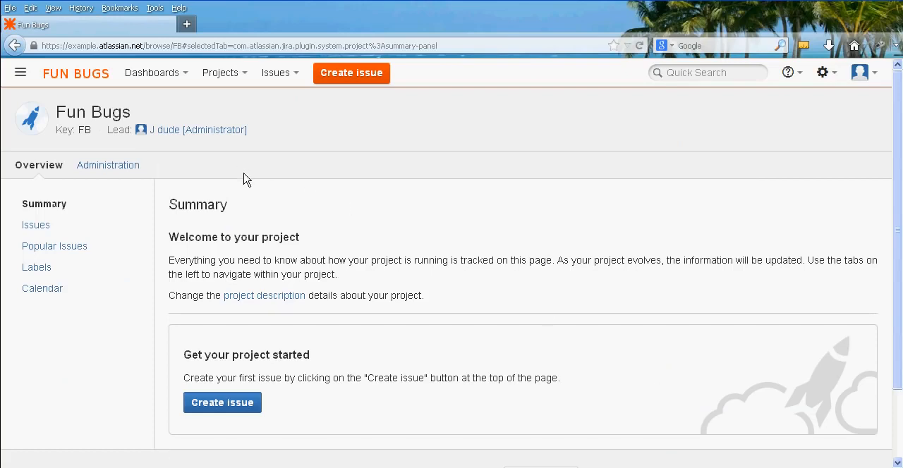
{"action": "left_click", "coordinate": [123, 166]}
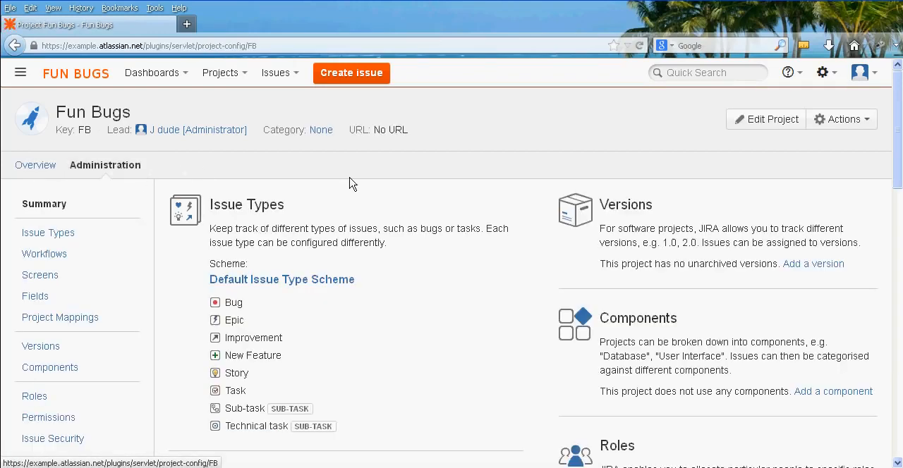
{"action": "left_click", "coordinate": [773, 119]}
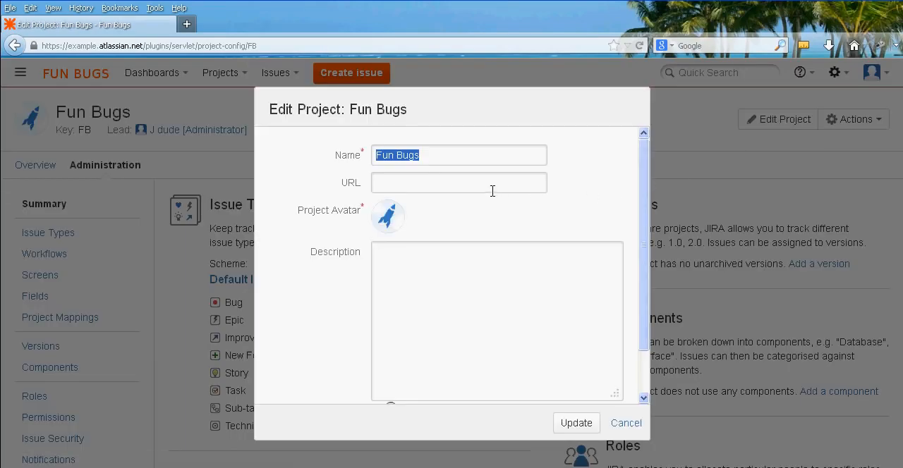
{"action": "left_click", "coordinate": [493, 183]}
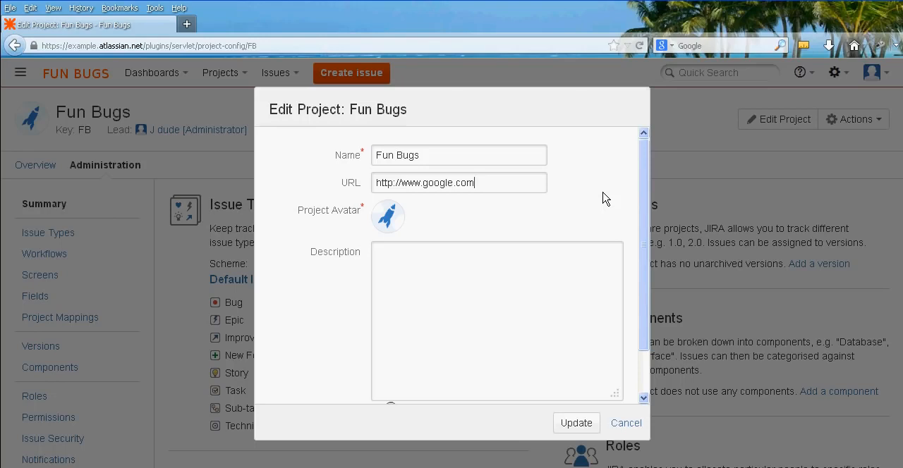
{"action": "middle_click", "coordinate": [585, 183]}
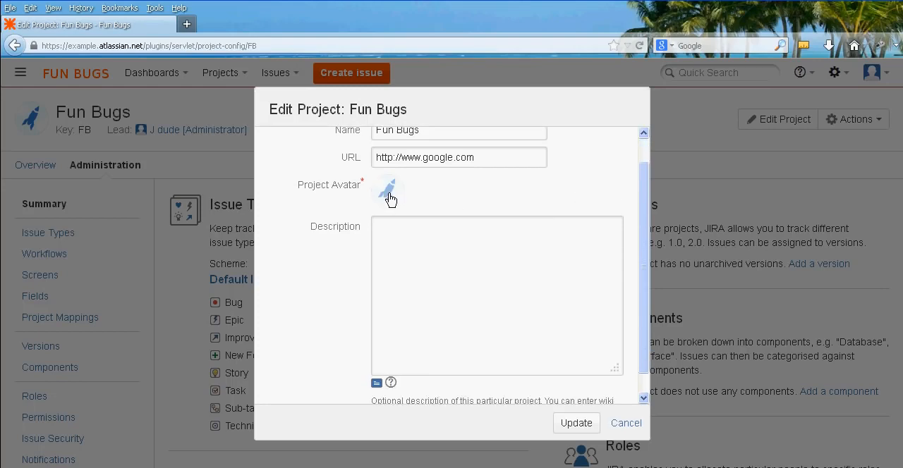
{"action": "left_click", "coordinate": [388, 191]}
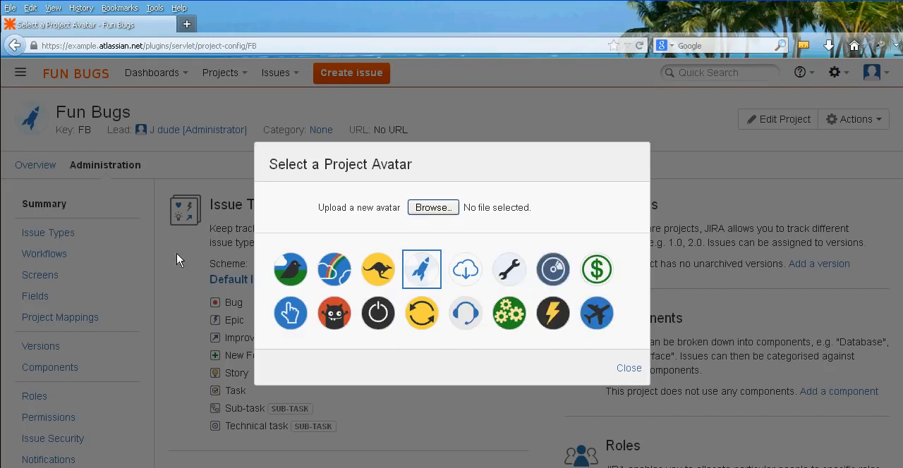
{"action": "left_click", "coordinate": [339, 324]}
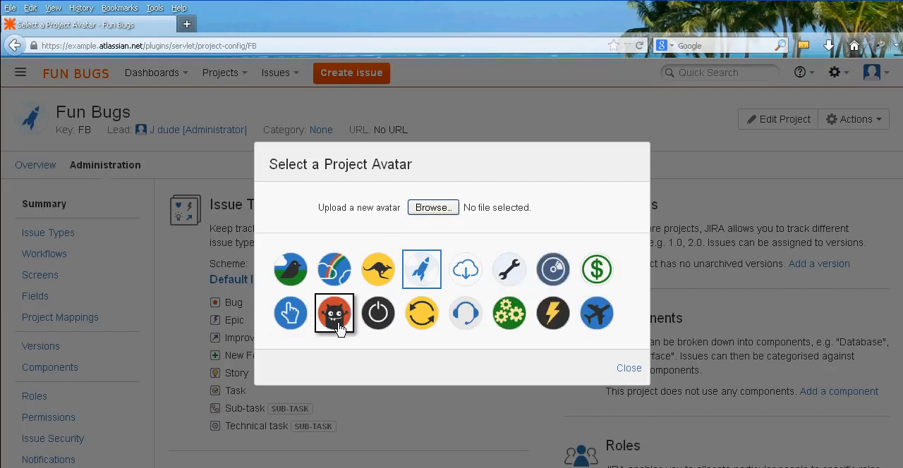
Enter the project description "This is the Fun Bugs project for testers." and save the project details.
{"action": "scroll", "coordinate": [308, 300], "scroll_direction": "down", "scroll_amount": 2}
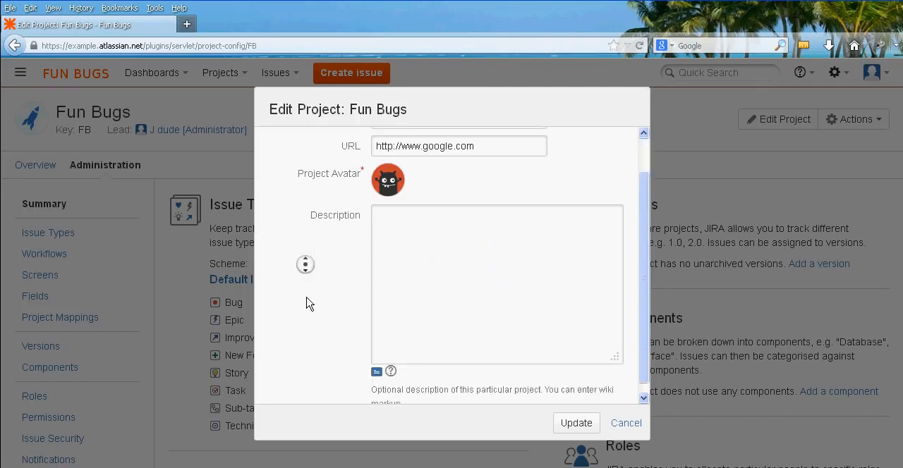
{"action": "left_click", "coordinate": [439, 255]}
{"action": "type", "text": "T"}
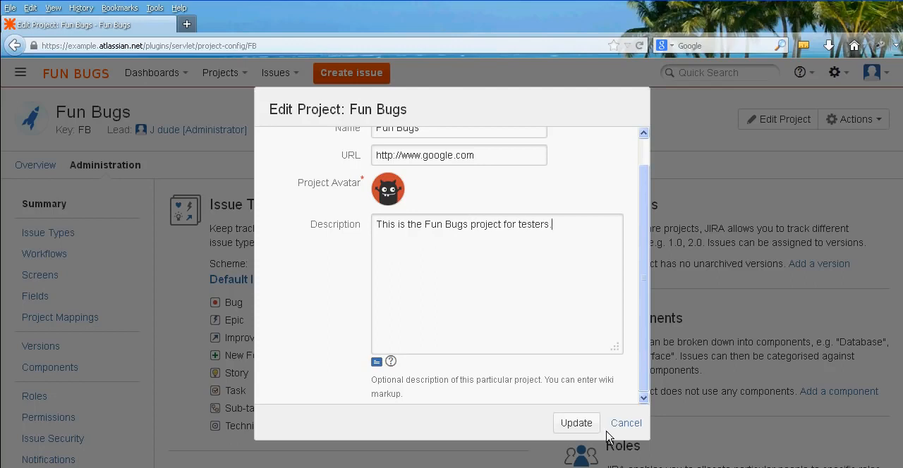
{"action": "left_click", "coordinate": [580, 424]}
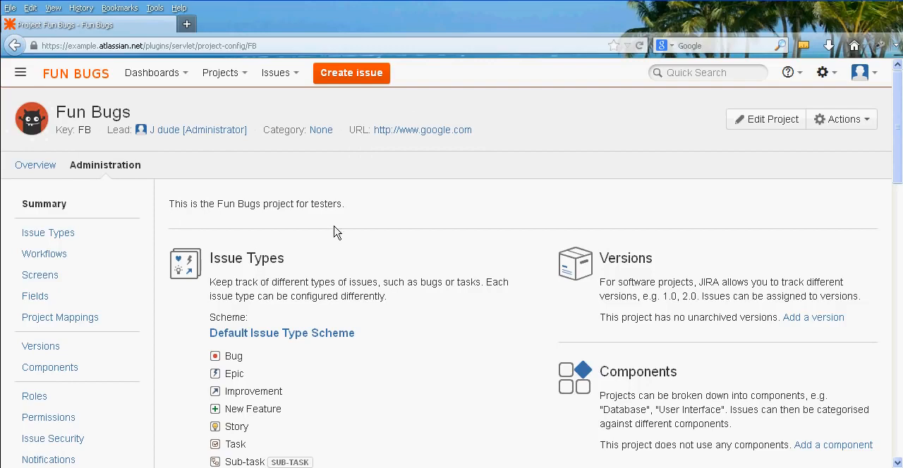
Review the Fun Bugs project's overview page and return to its administration summary.
{"action": "left_click", "coordinate": [28, 165]}
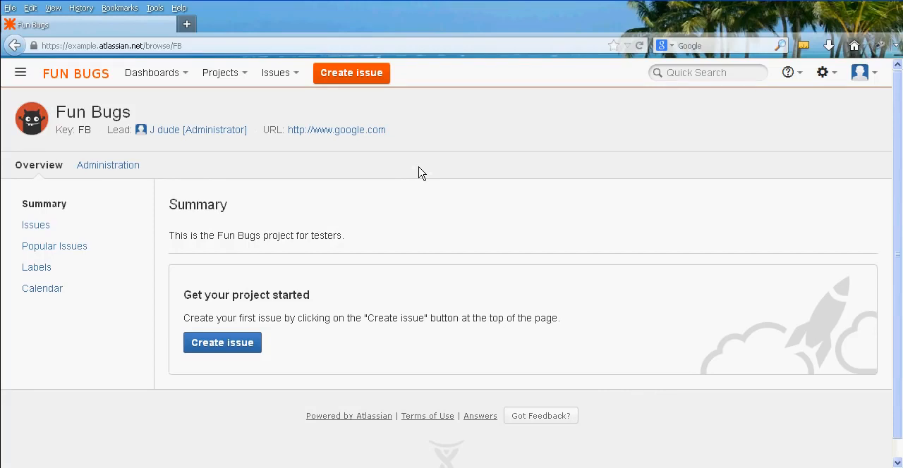
{"action": "left_click", "coordinate": [132, 172]}
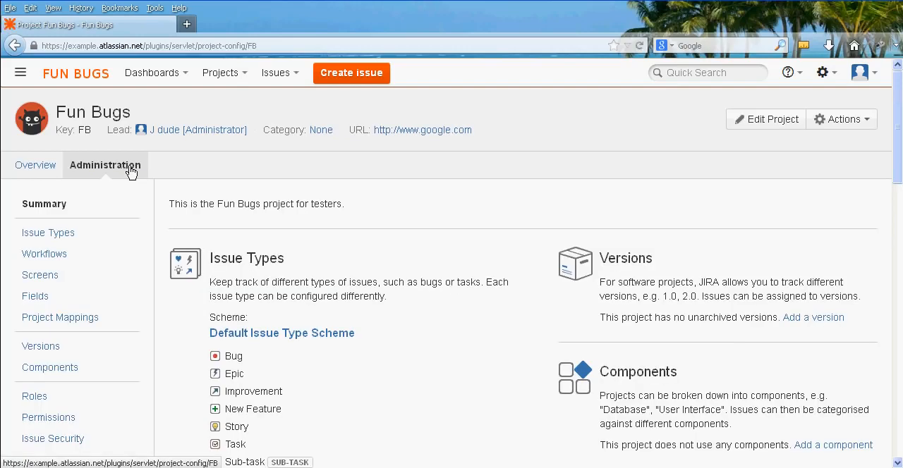
{"action": "scroll", "coordinate": [153, 201], "scroll_direction": "down", "scroll_amount": 3}
{"action": "scroll", "coordinate": [157, 242], "scroll_direction": "up", "scroll_amount": 2}
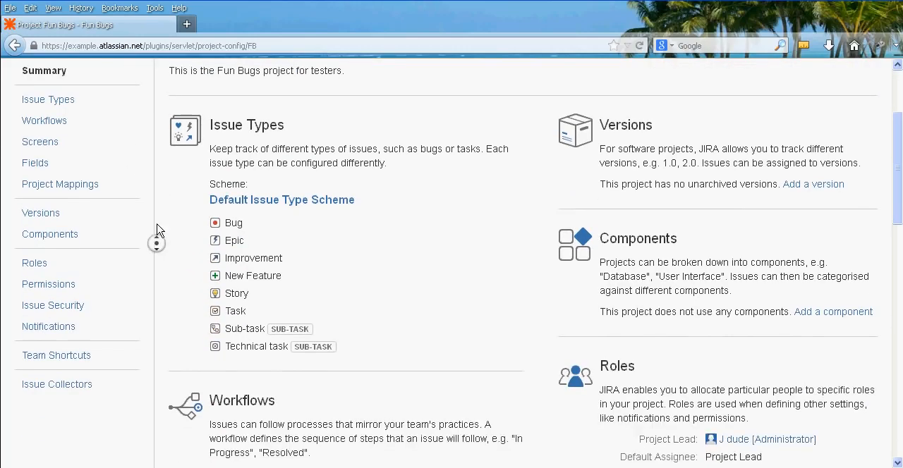
Open the project's Issue Types, Screens and Workflows settings pages, each in its own browser tab.
{"action": "middle_click", "coordinate": [62, 189]}
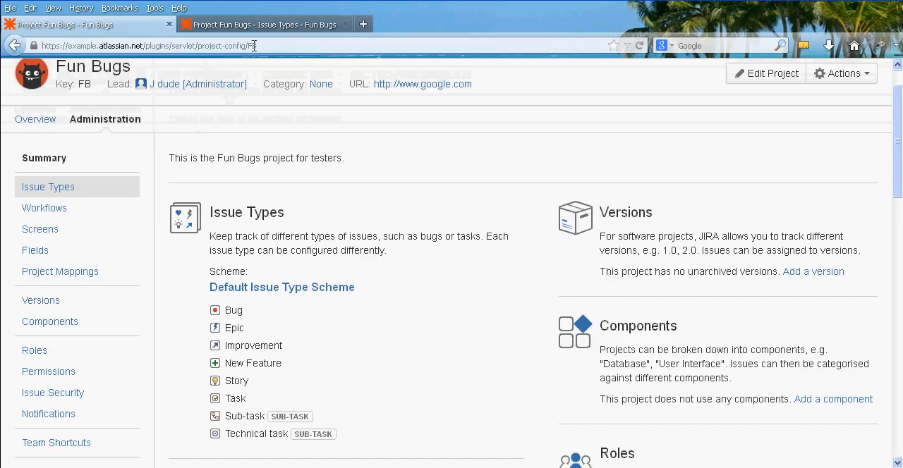
{"action": "middle_click", "coordinate": [149, 245]}
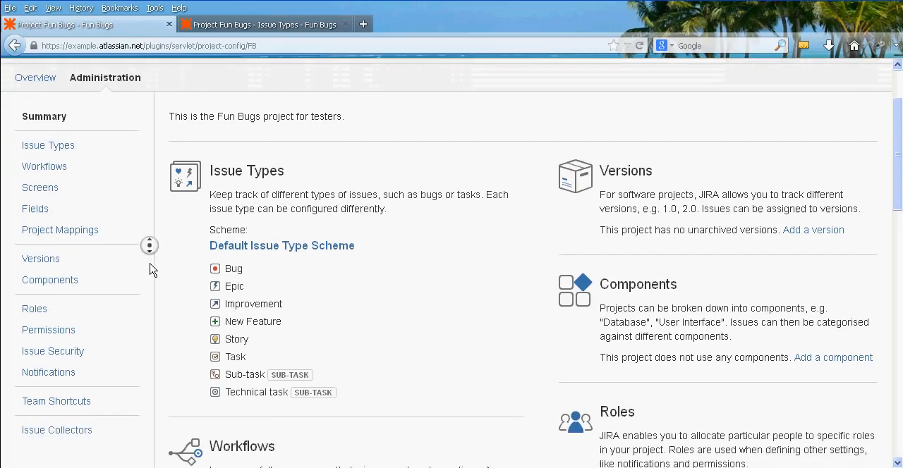
{"action": "middle_click", "coordinate": [56, 183]}
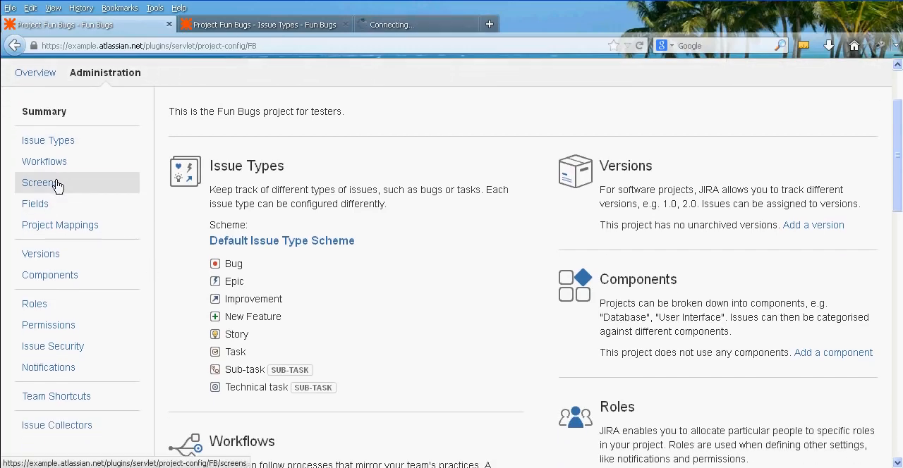
{"action": "middle_click", "coordinate": [159, 241]}
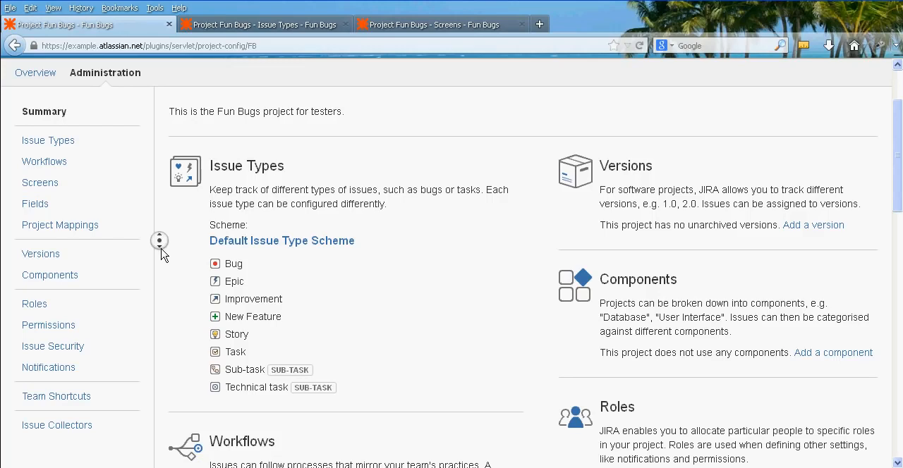
{"action": "middle_click", "coordinate": [159, 240]}
{"action": "middle_click", "coordinate": [67, 162]}
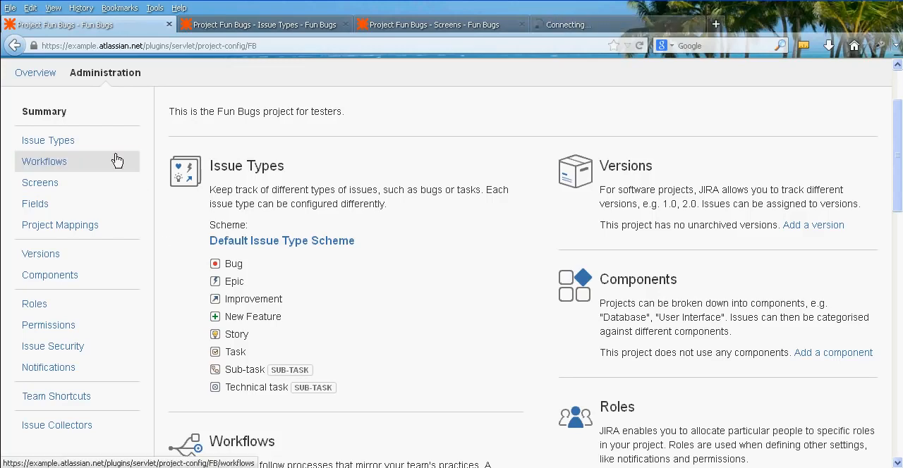
{"action": "scroll", "coordinate": [169, 204], "scroll_direction": "up", "scroll_amount": 3}
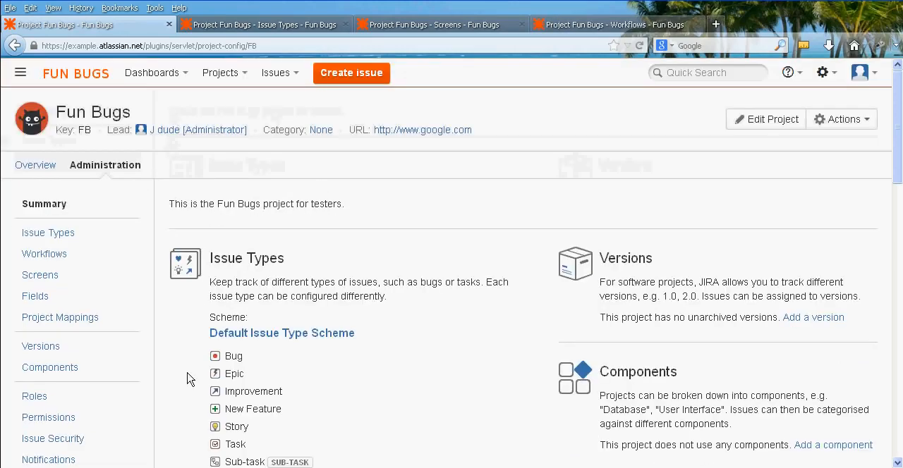
Review the issue types listed in the project's Default Issue Type Scheme.
{"action": "left_click", "coordinate": [288, 25]}
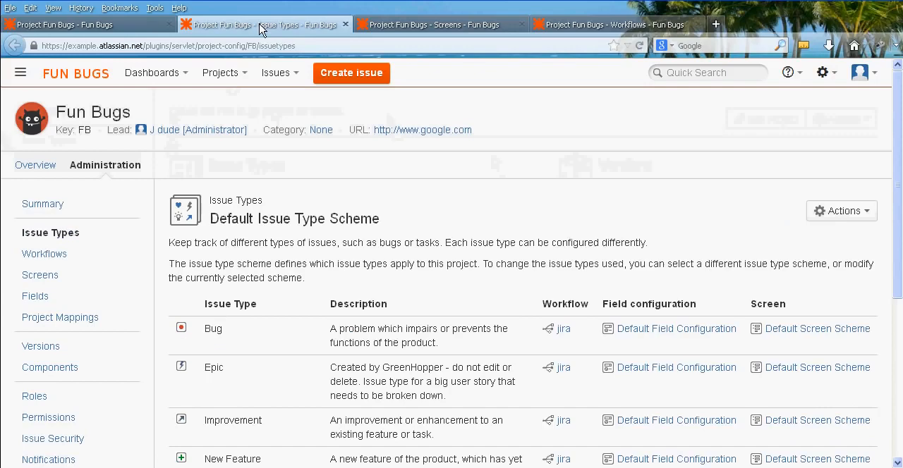
{"action": "scroll", "coordinate": [370, 232], "scroll_direction": "down", "scroll_amount": 5}
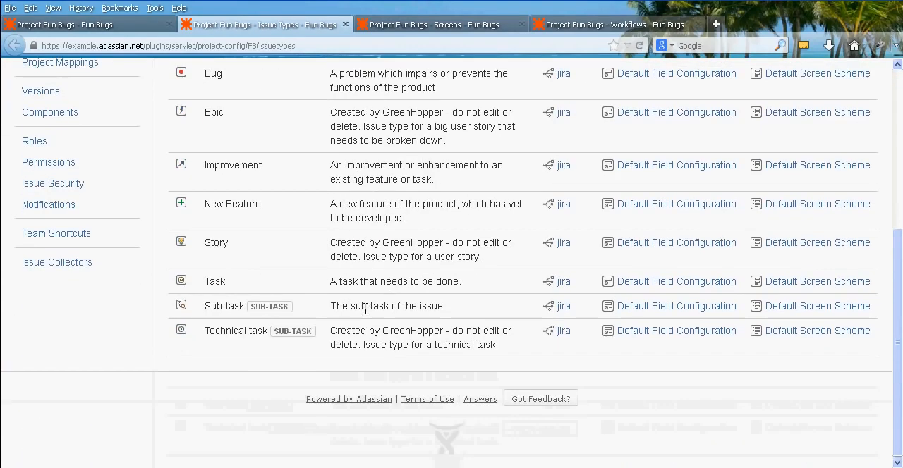
{"action": "middle_click", "coordinate": [364, 311]}
Review the project's screen scheme and open the Create Issue operation's Default Screen in a separate browser tab.
{"action": "left_click", "coordinate": [423, 25]}
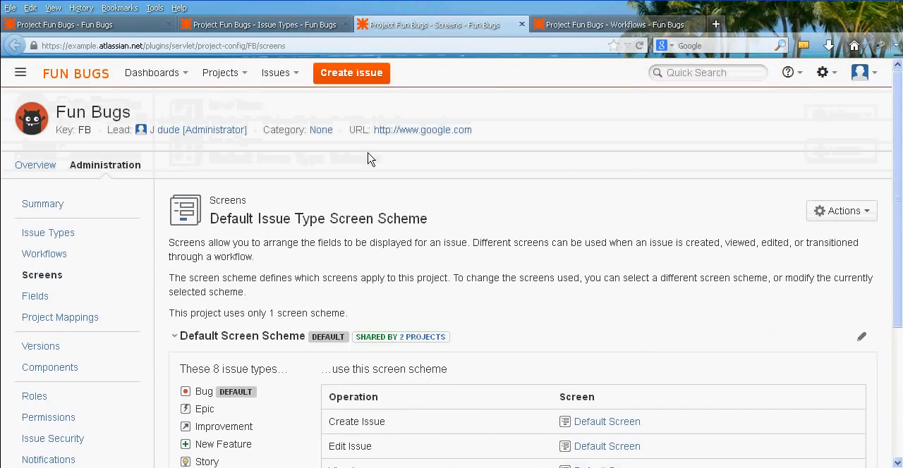
{"action": "scroll", "coordinate": [477, 220], "scroll_direction": "down", "scroll_amount": 3}
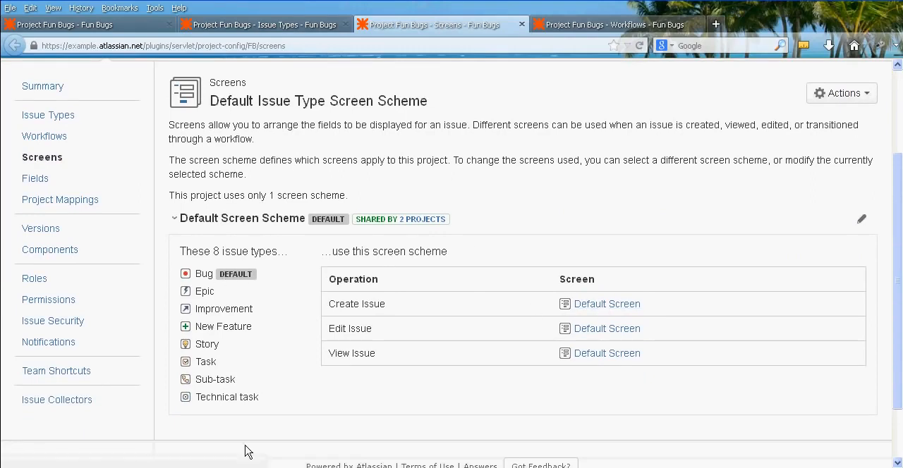
{"action": "middle_click", "coordinate": [579, 307]}
{"action": "middle_click", "coordinate": [528, 206]}
Examine the JIRA workflow diagram in the project's Default Workflow Scheme.
{"action": "left_click", "coordinate": [762, 25]}
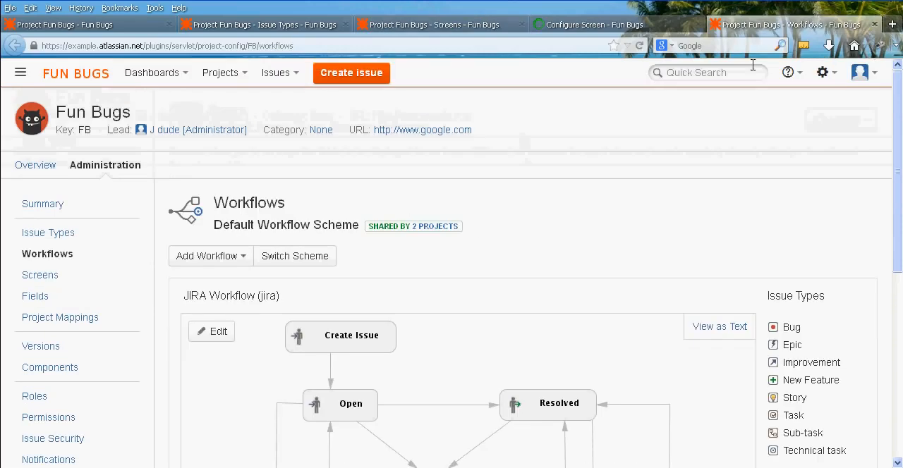
{"action": "middle_click", "coordinate": [591, 199]}
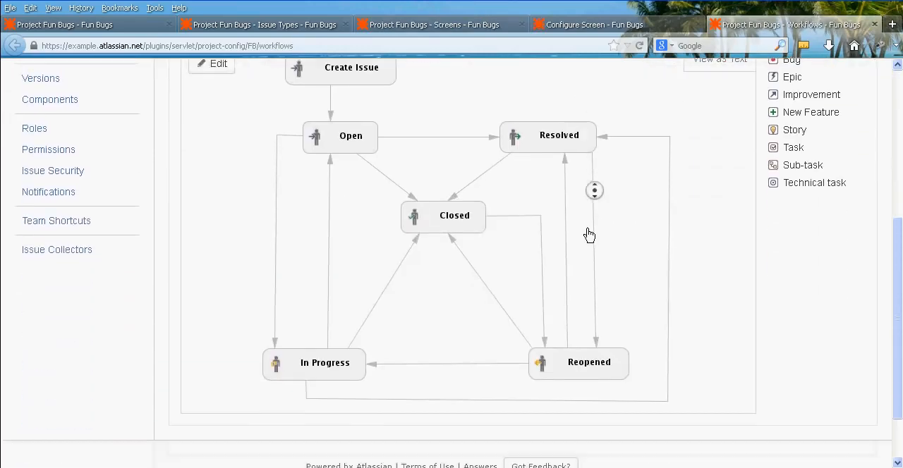
{"action": "left_click", "coordinate": [714, 288]}
{"action": "middle_click", "coordinate": [712, 282]}
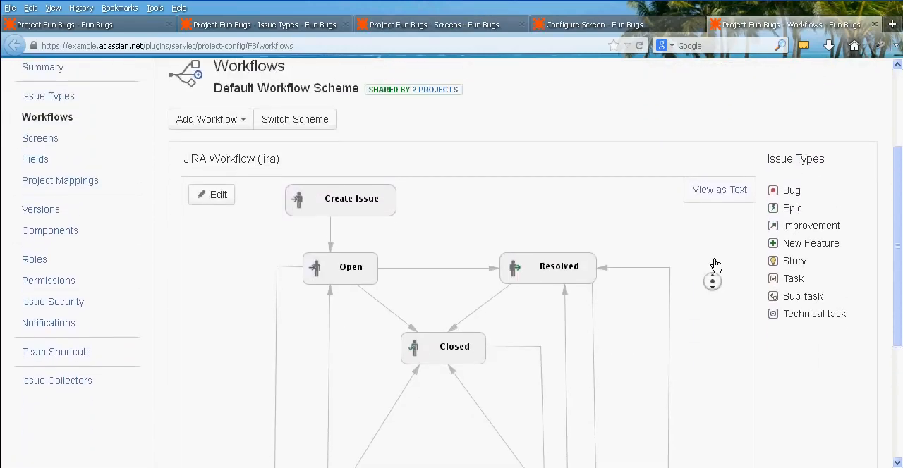
Return to the Fun Bugs project summary, go to the System Dashboard and open the Create Issue form.
{"action": "left_click", "coordinate": [696, 254]}
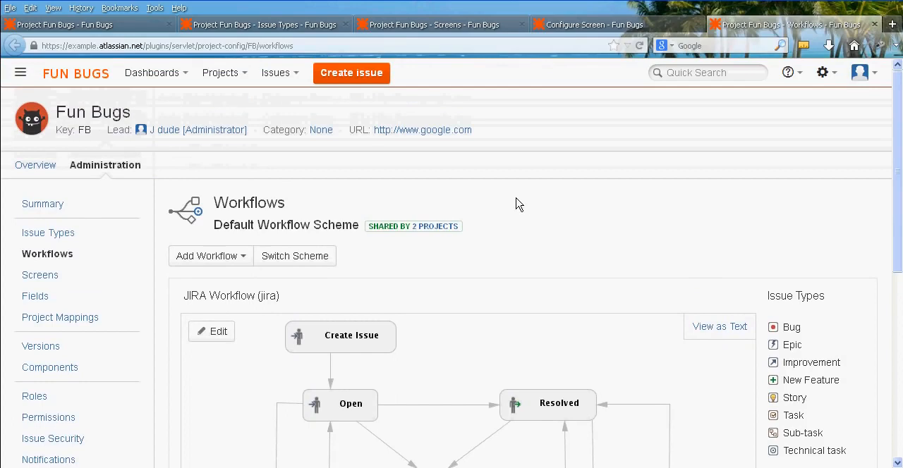
{"action": "left_click", "coordinate": [104, 27]}
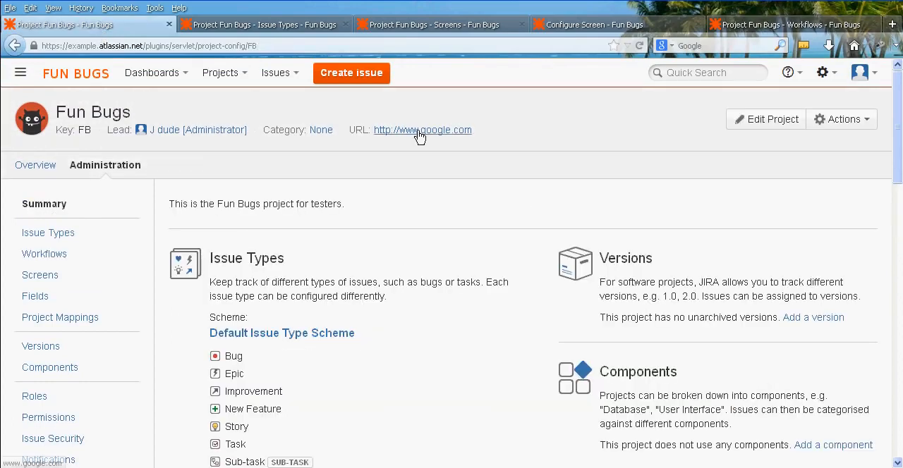
{"action": "left_click", "coordinate": [79, 78]}
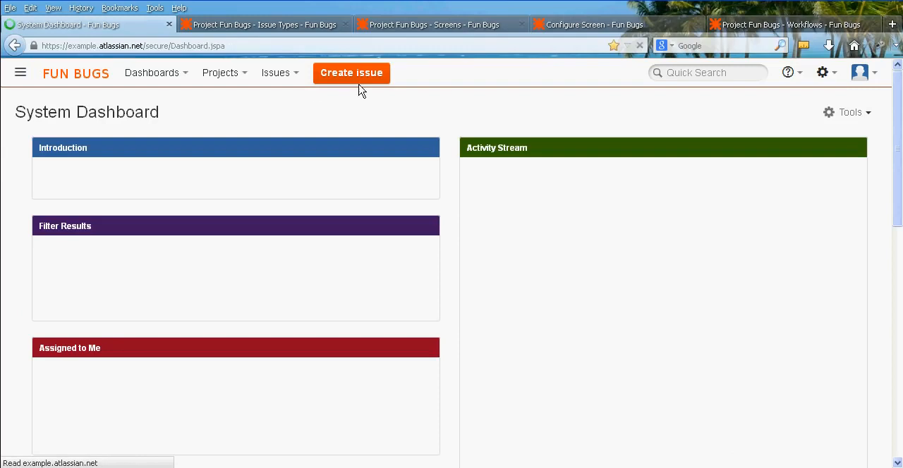
{"action": "left_click", "coordinate": [360, 83]}
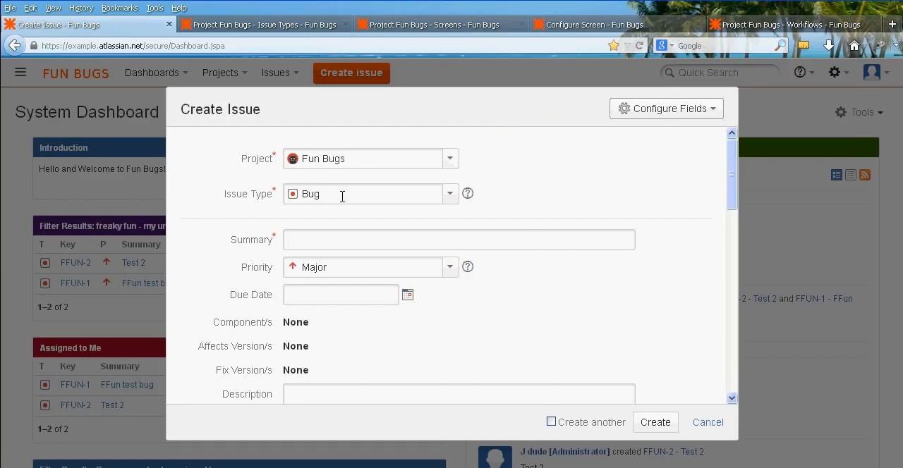
Review the project's issue type list and the screen scheme assigned to those issue types.
{"action": "left_click", "coordinate": [254, 25]}
{"action": "middle_click", "coordinate": [315, 236]}
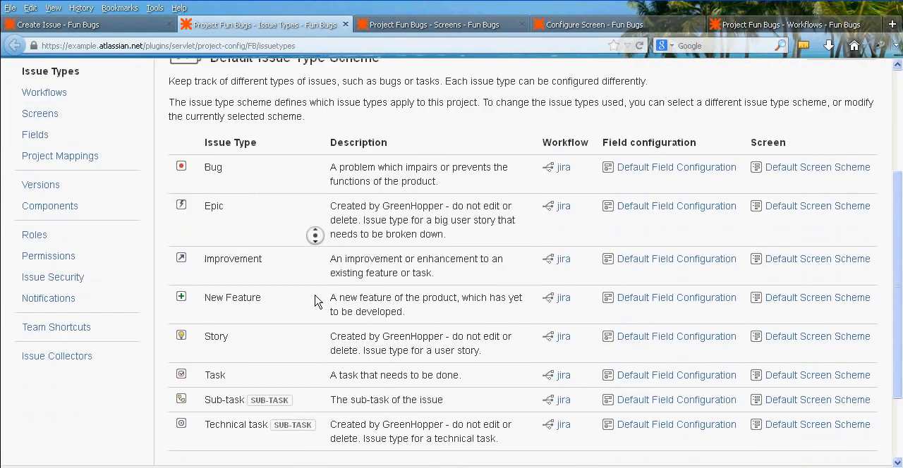
{"action": "middle_click", "coordinate": [308, 290]}
{"action": "left_click", "coordinate": [413, 26]}
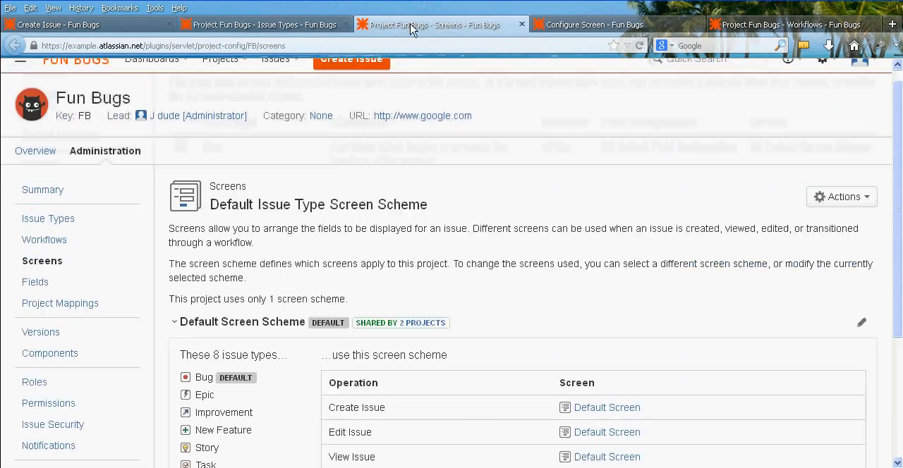
{"action": "middle_click", "coordinate": [308, 290]}
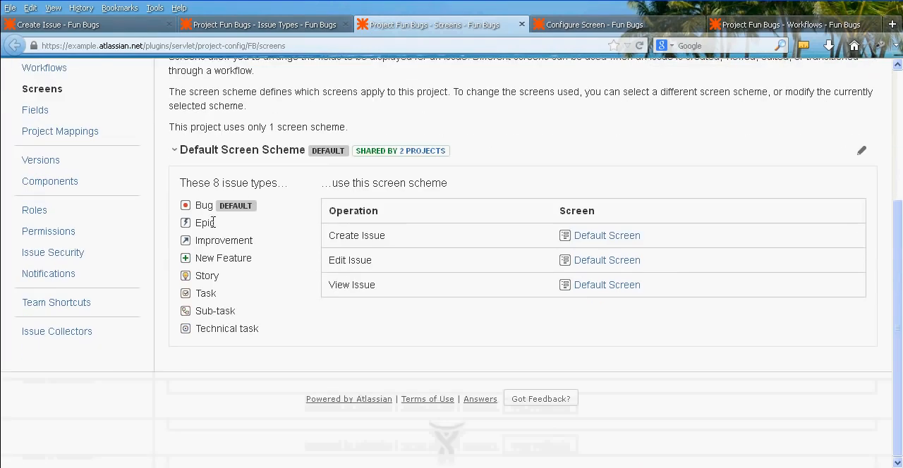
{"action": "middle_click", "coordinate": [274, 295]}
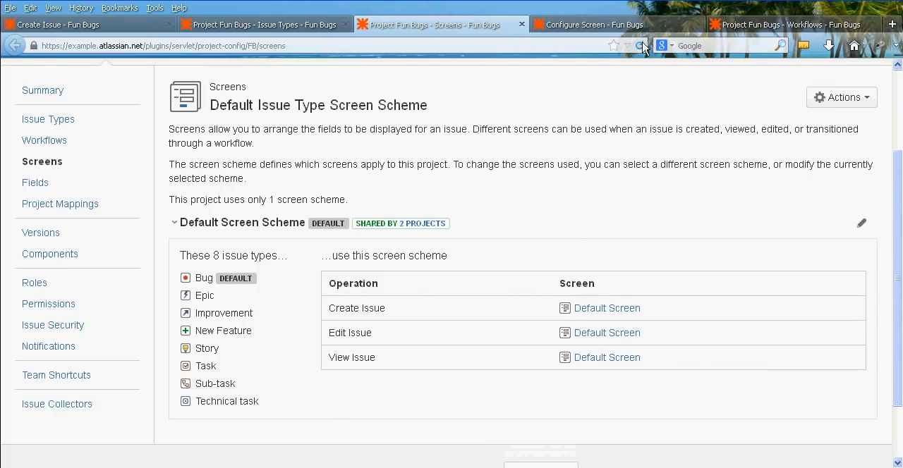
Compare the fields configured on the Default Screen with the fields offered in the Create Issue form.
{"action": "left_click", "coordinate": [614, 25]}
{"action": "middle_click", "coordinate": [610, 194]}
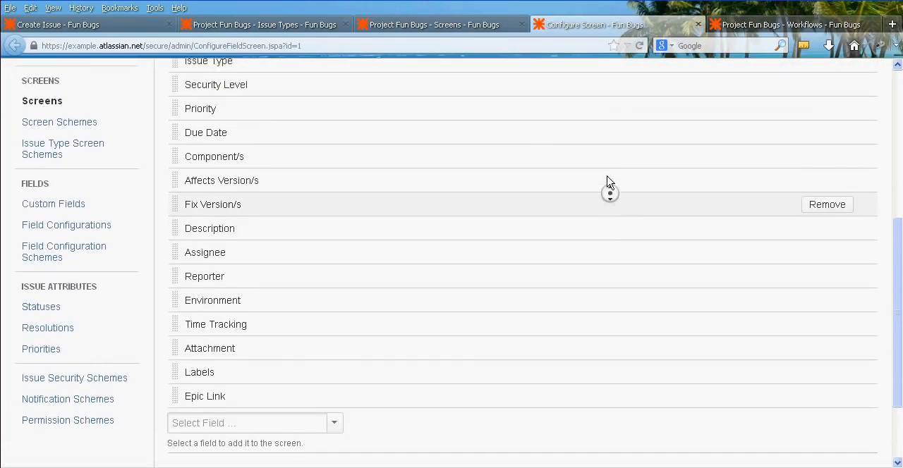
{"action": "middle_click", "coordinate": [604, 182]}
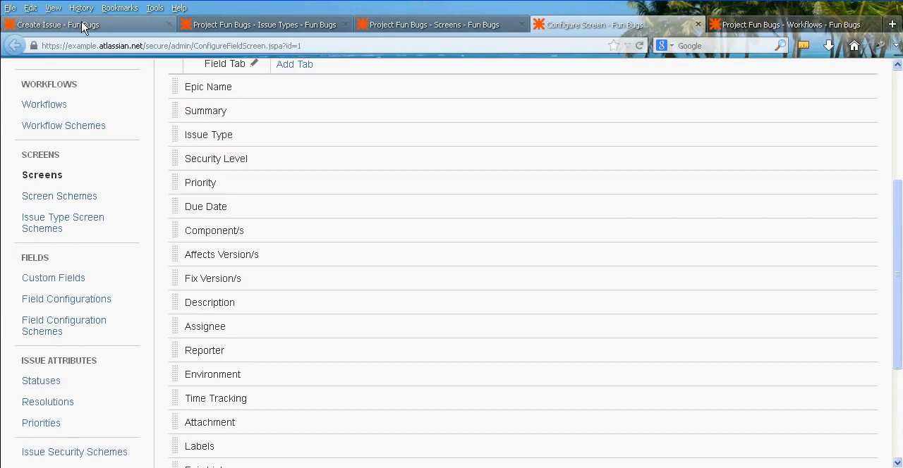
{"action": "left_click", "coordinate": [84, 24]}
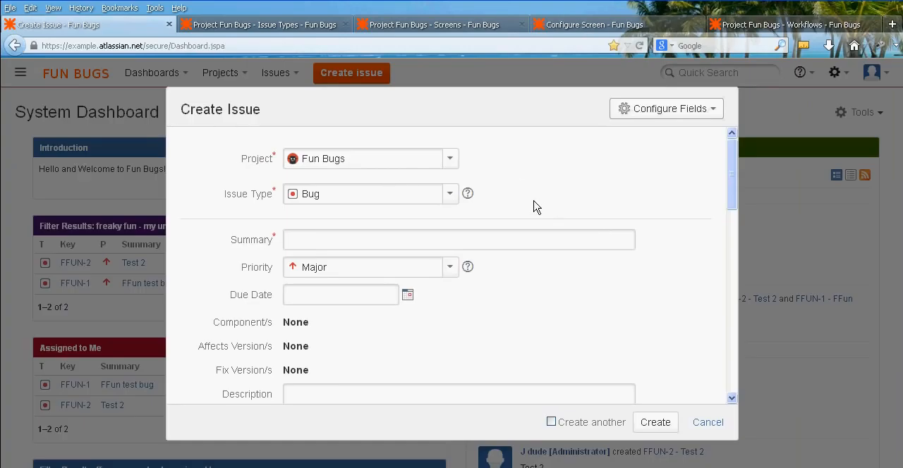
{"action": "middle_click", "coordinate": [596, 188]}
{"action": "middle_click", "coordinate": [644, 296]}
Examine the order of the fields listed on the Default Screen's Field Tab.
{"action": "left_click", "coordinate": [458, 25]}
{"action": "left_click", "coordinate": [562, 25]}
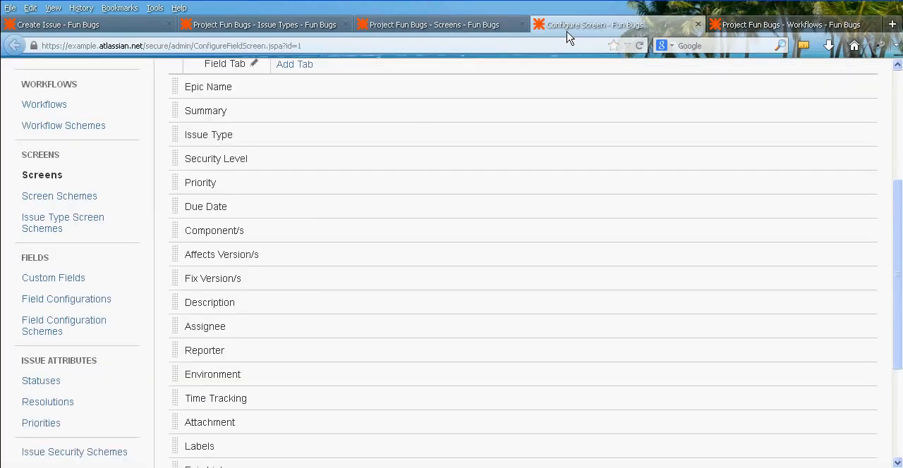
{"action": "middle_click", "coordinate": [166, 186]}
{"action": "middle_click", "coordinate": [159, 173]}
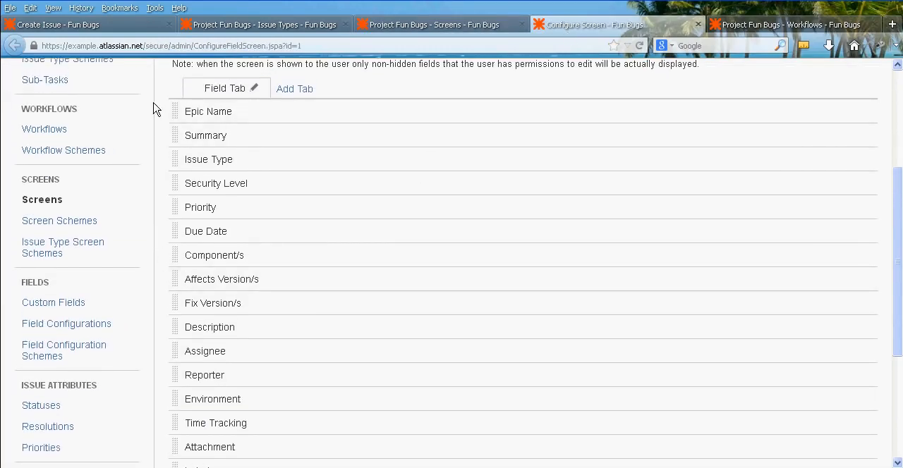
{"action": "middle_click", "coordinate": [160, 184]}
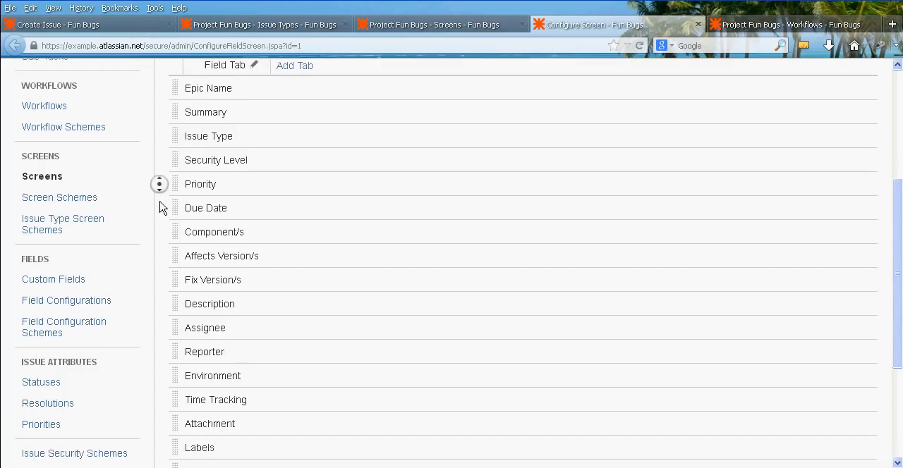
{"action": "middle_click", "coordinate": [161, 212]}
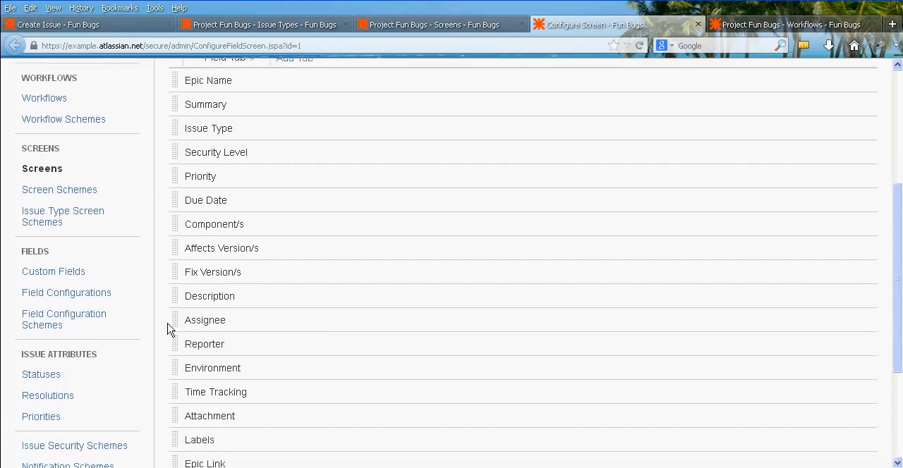
Check the field order in the Create Issue form and move Description directly below Due Date on the Default Screen.
{"action": "key", "text": "ctrl+1"}
{"action": "scroll", "coordinate": [250, 310], "scroll_direction": "down", "scroll_amount": 3}
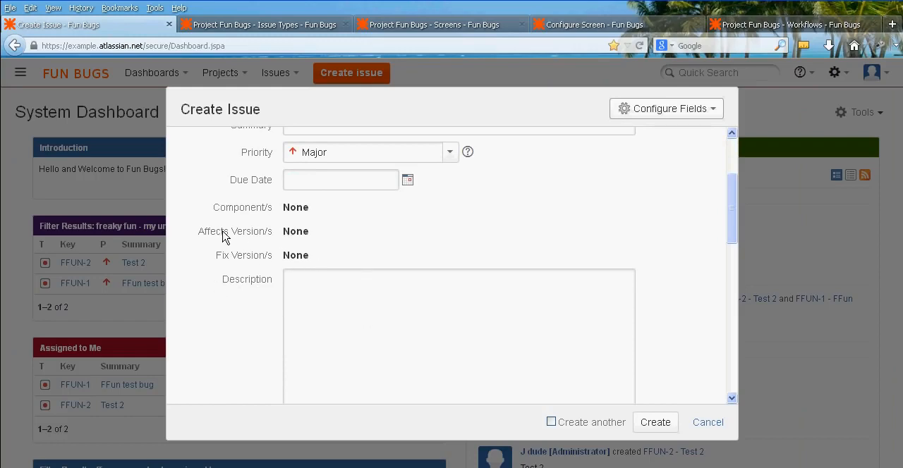
{"action": "scroll", "coordinate": [232, 283], "scroll_direction": "up", "scroll_amount": 5}
{"action": "left_click", "coordinate": [584, 25]}
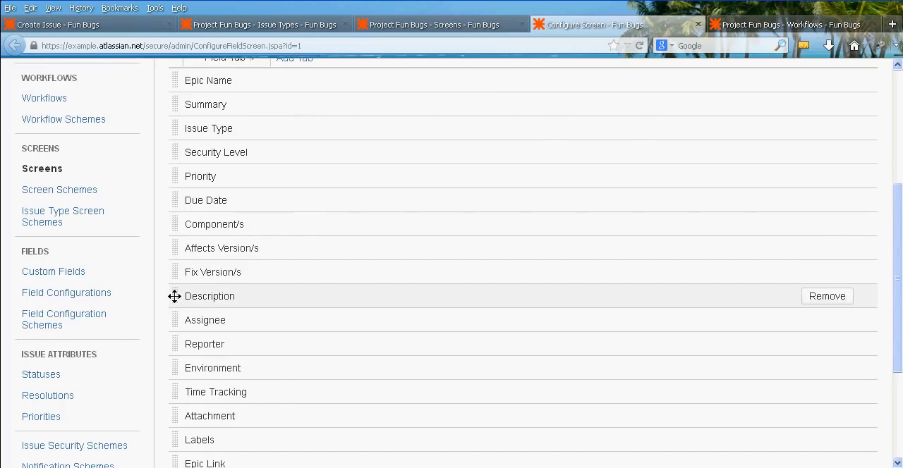
{"action": "left_click_drag", "start_coordinate": [175, 297], "coordinate": [179, 222]}
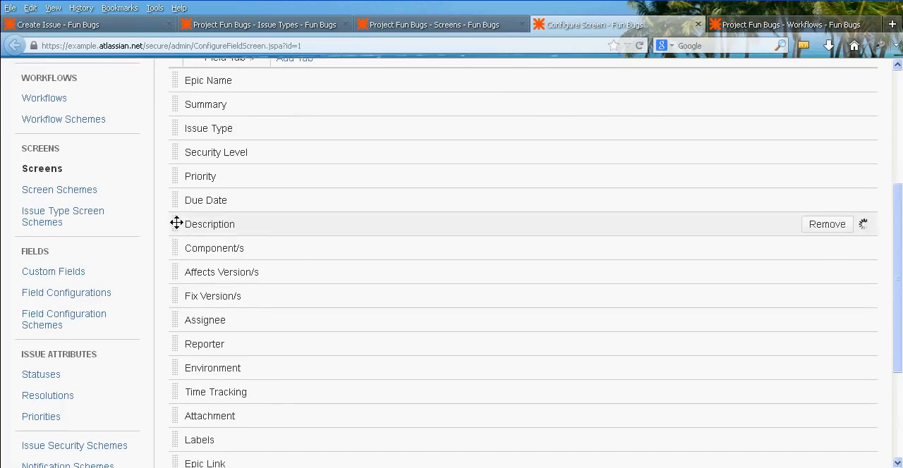
Set the issue type to Task in the Create Issue form and check the order of its fields.
{"action": "left_click", "coordinate": [96, 24]}
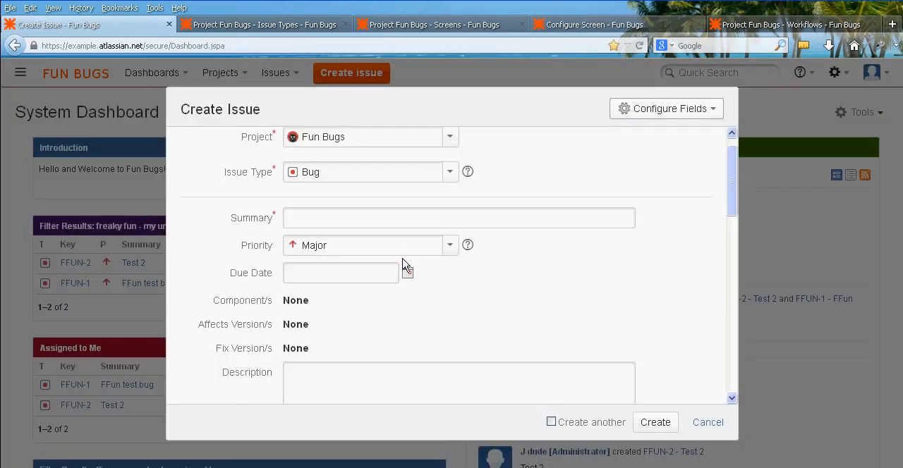
{"action": "scroll", "coordinate": [575, 276], "scroll_direction": "up", "scroll_amount": 1}
{"action": "left_click", "coordinate": [450, 198]}
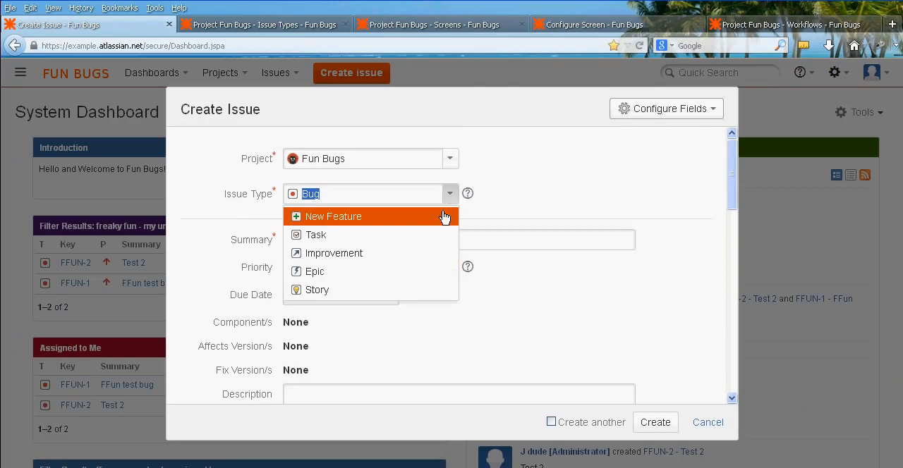
{"action": "left_click", "coordinate": [423, 236]}
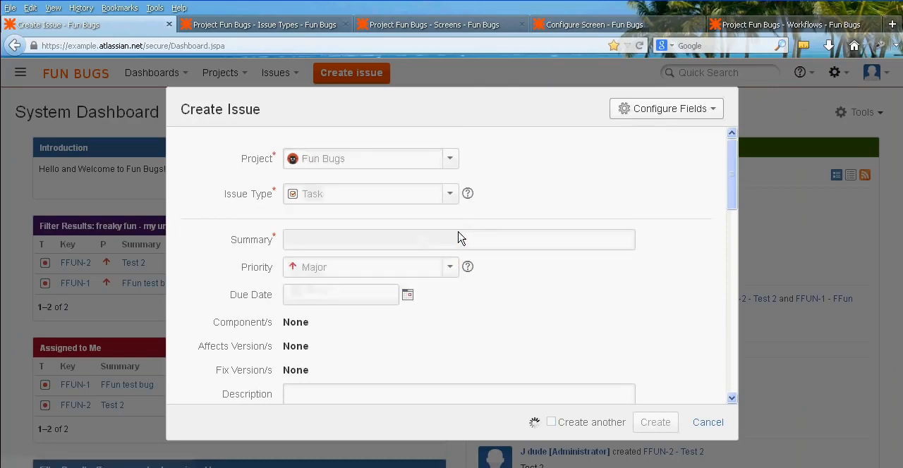
{"action": "middle_click", "coordinate": [565, 209]}
{"action": "middle_click", "coordinate": [561, 260]}
{"action": "middle_click", "coordinate": [245, 260]}
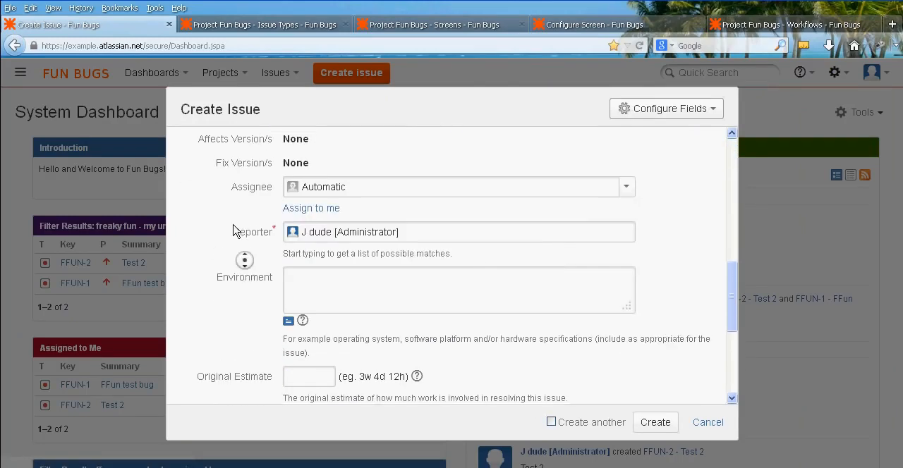
{"action": "middle_click", "coordinate": [238, 191]}
Set the issue type back to Bug and review the form's fields from Summary through Epic Link.
{"action": "left_click", "coordinate": [450, 197]}
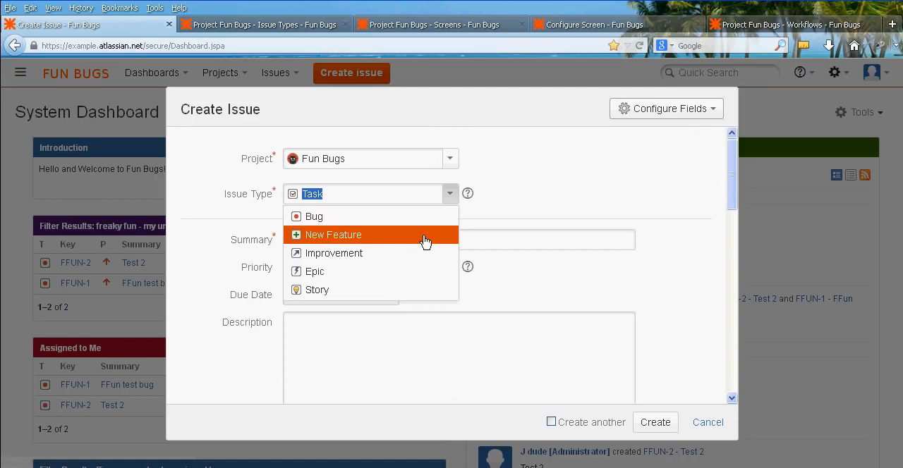
{"action": "left_click", "coordinate": [421, 219]}
{"action": "middle_click", "coordinate": [218, 245]}
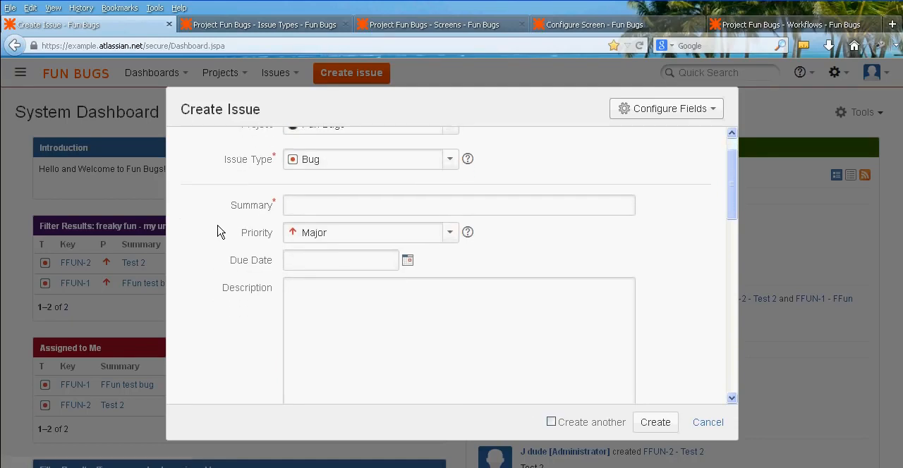
{"action": "middle_click", "coordinate": [218, 225]}
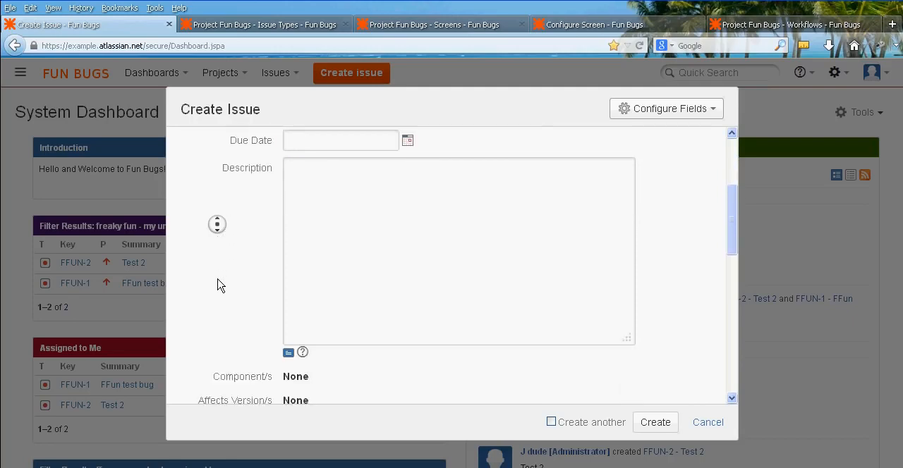
{"action": "middle_click", "coordinate": [221, 305]}
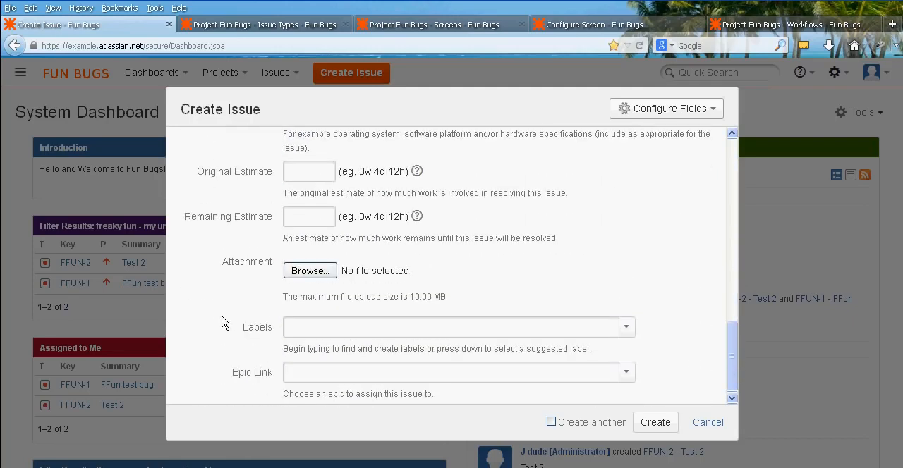
{"action": "scroll", "coordinate": [223, 323], "scroll_direction": "up", "scroll_amount": 10}
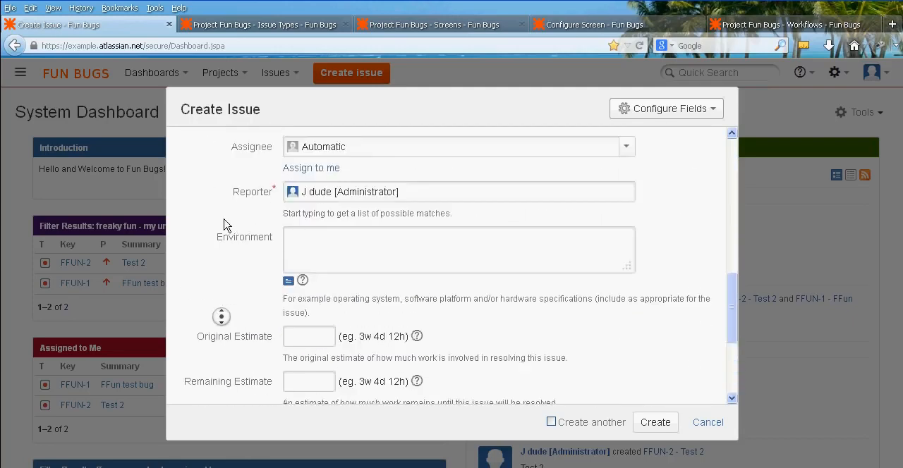
Limit the Create Issue form to its Custom field selection and review the shortened form.
{"action": "left_click", "coordinate": [679, 113]}
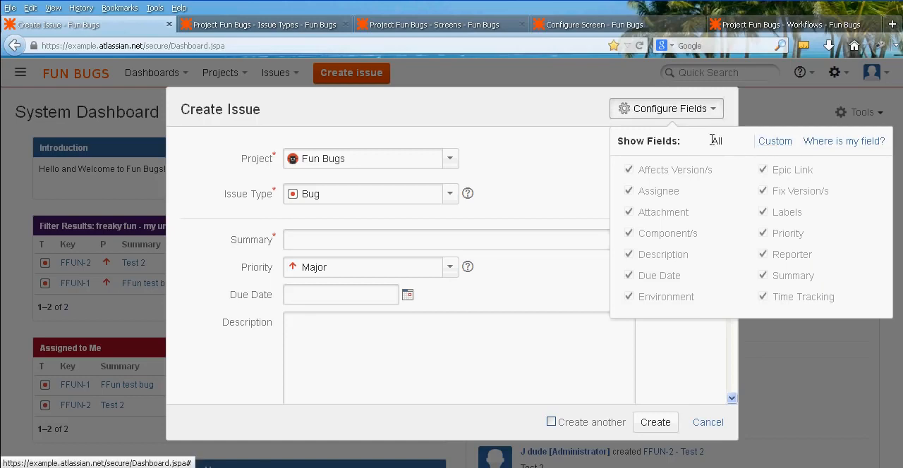
{"action": "left_click", "coordinate": [775, 142]}
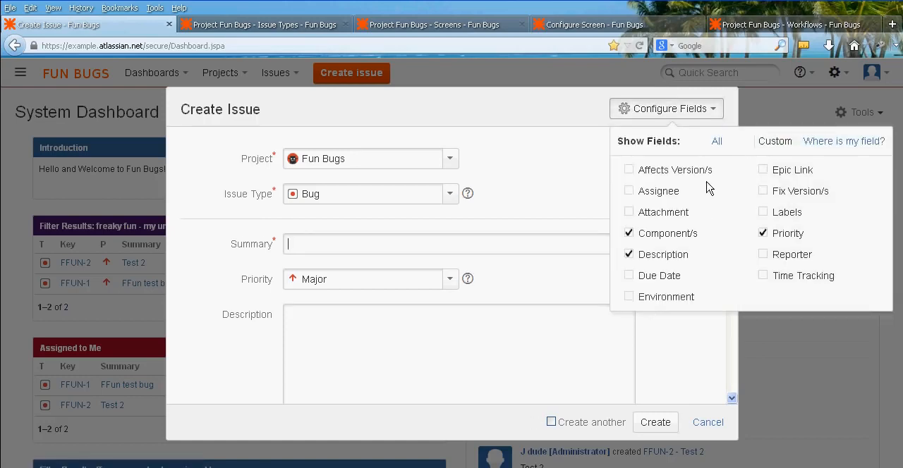
{"action": "left_click", "coordinate": [557, 186]}
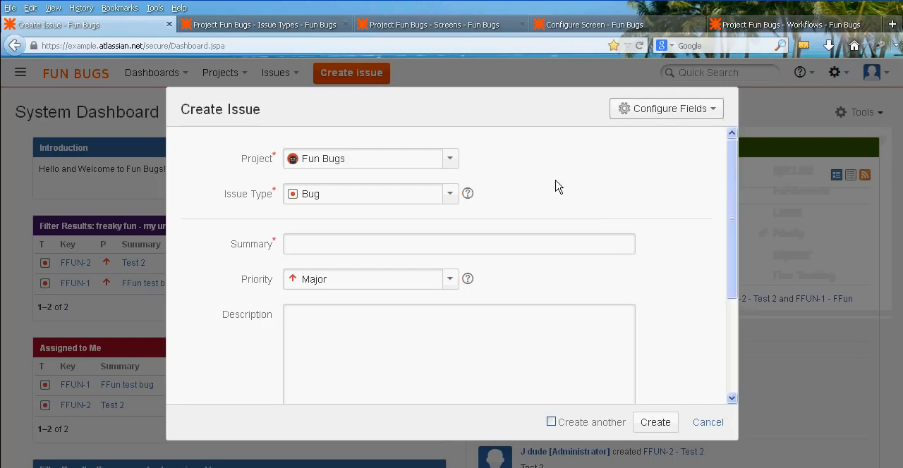
{"action": "scroll", "coordinate": [639, 210], "scroll_direction": "down", "scroll_amount": 3}
{"action": "scroll", "coordinate": [621, 178], "scroll_direction": "up", "scroll_amount": 3}
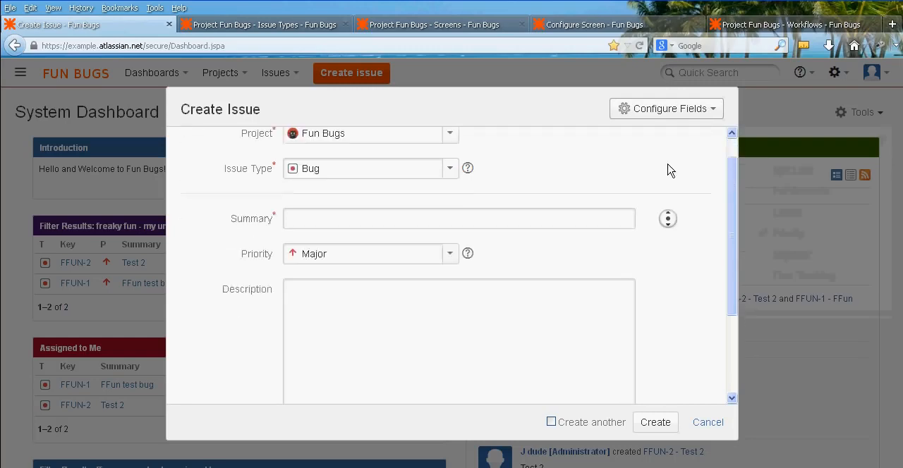
Enter Test as both the summary and the description of the new bug.
{"action": "type", "text": "est"}
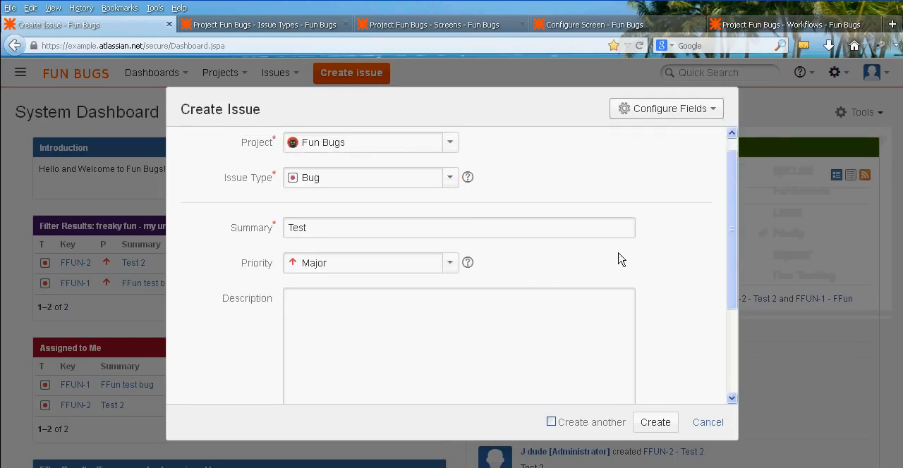
{"action": "key", "text": "Tab"}
{"action": "type", "text": "Test"}
{"action": "middle_click", "coordinate": [666, 223]}
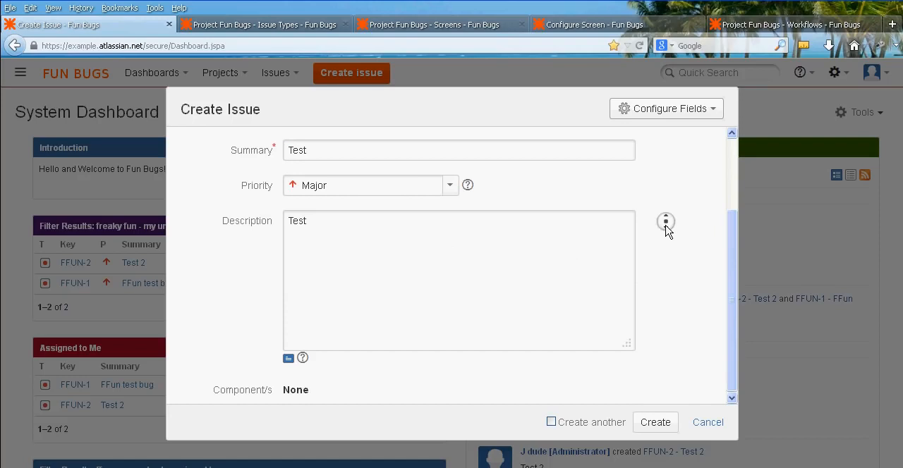
Set the Create Issue form to show all fields.
{"action": "left_click", "coordinate": [655, 115]}
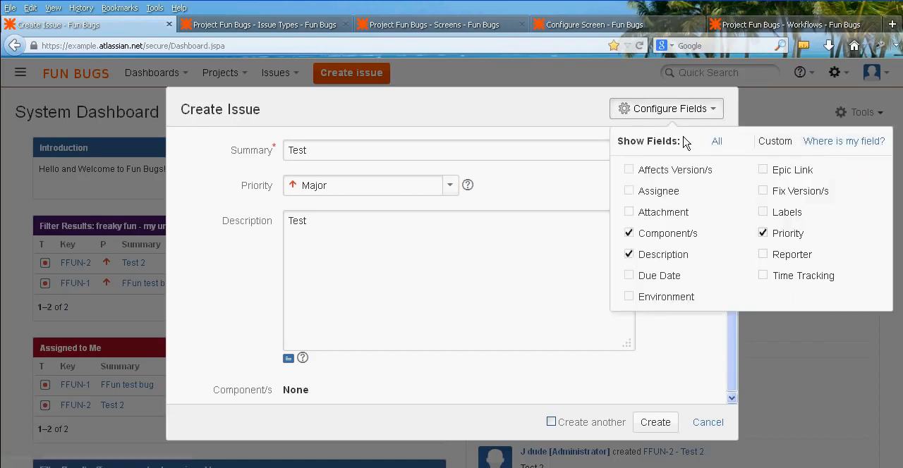
{"action": "left_click", "coordinate": [718, 143]}
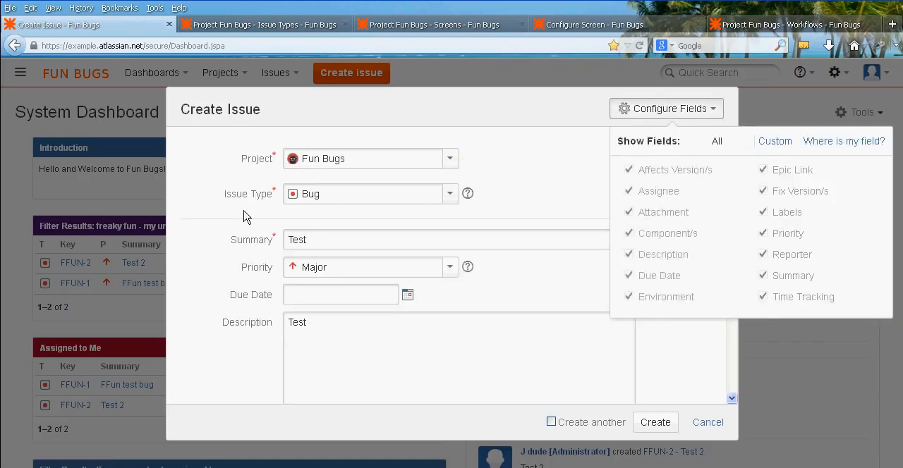
Set the new bug's due date to 30/Jun/13 using the calendar.
{"action": "left_click", "coordinate": [226, 233]}
{"action": "middle_click", "coordinate": [226, 233]}
{"action": "left_click", "coordinate": [408, 294]}
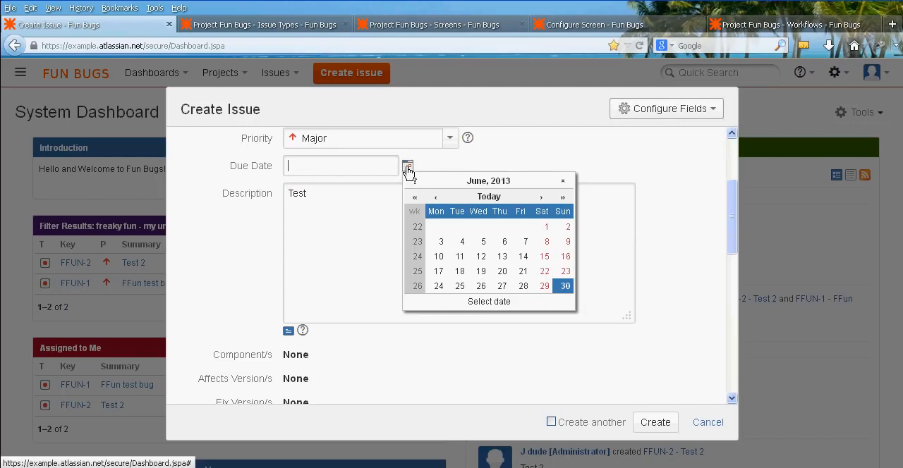
{"action": "left_click", "coordinate": [565, 290]}
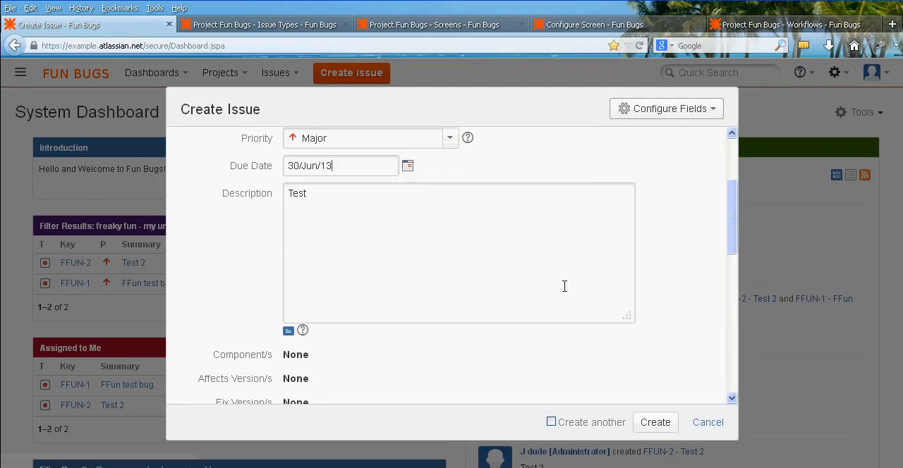
Set the new bug's original estimate to 1w.
{"action": "middle_click", "coordinate": [221, 228]}
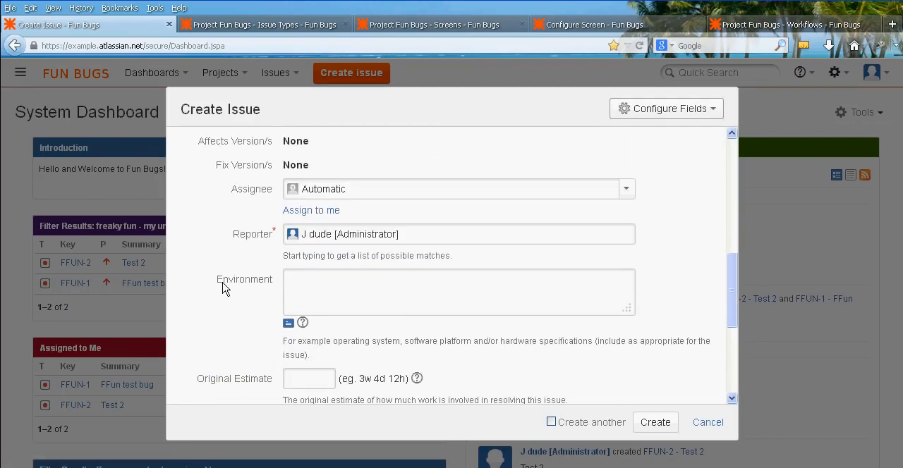
{"action": "middle_click", "coordinate": [229, 251]}
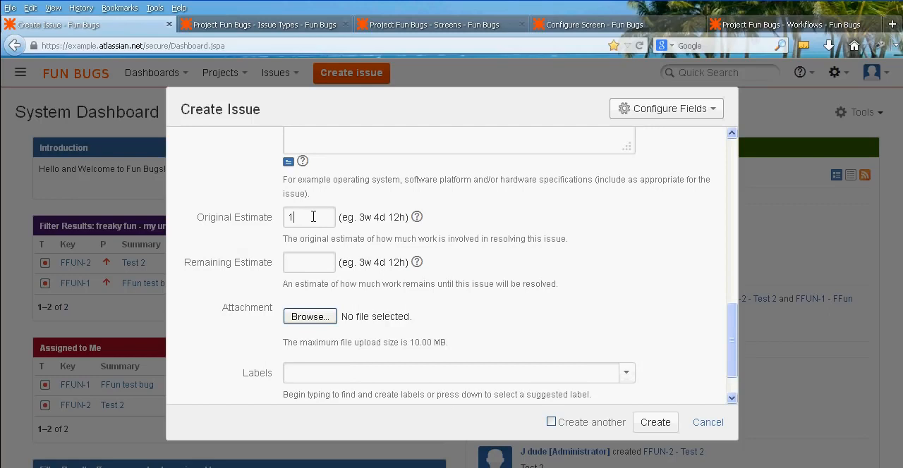
{"action": "middle_click", "coordinate": [239, 246]}
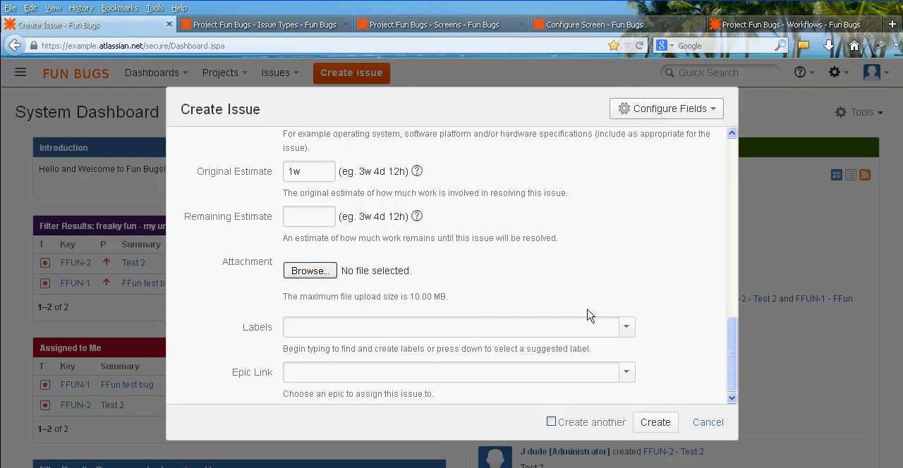
Create the Test bug and open the newly created issue.
{"action": "middle_click", "coordinate": [608, 259]}
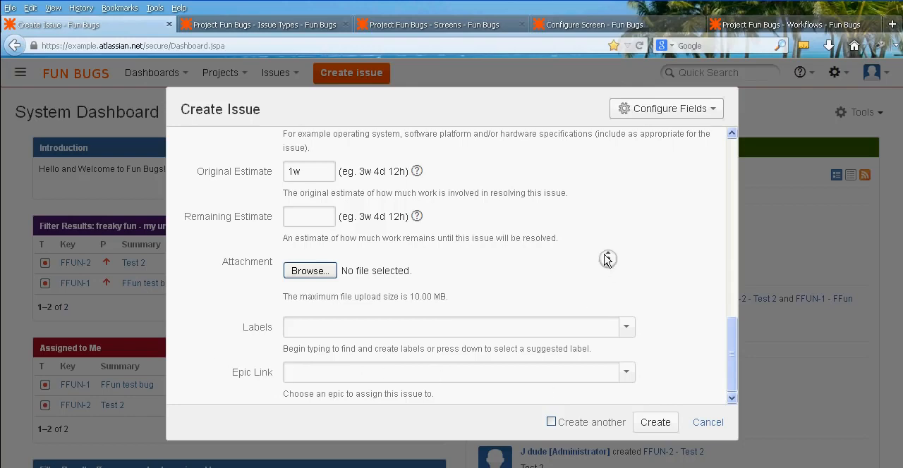
{"action": "left_click", "coordinate": [666, 425]}
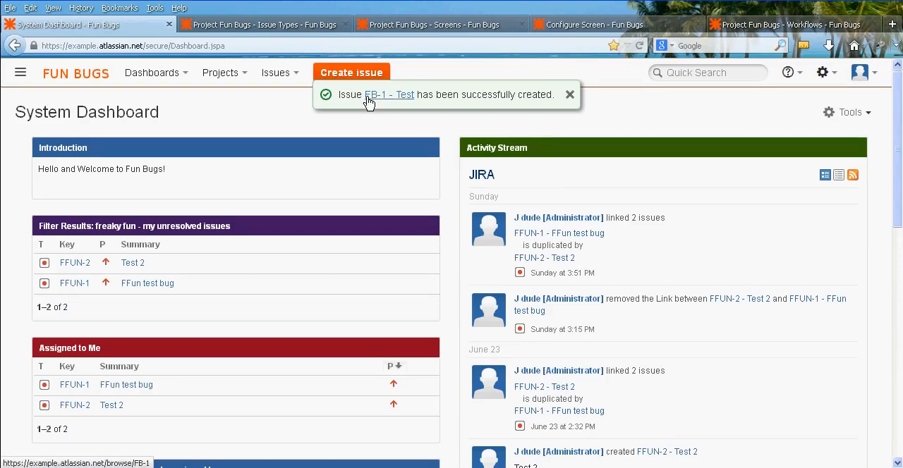
{"action": "left_click", "coordinate": [404, 103]}
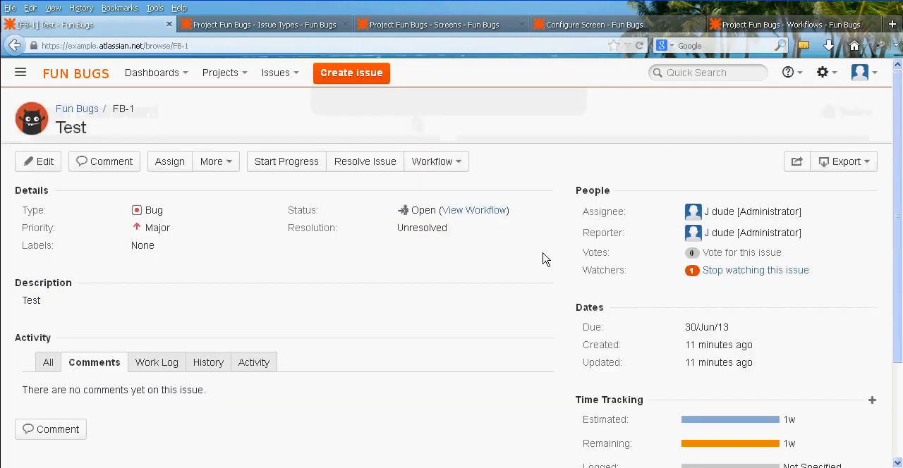
Close the browser pages for the project's Screens, Configure Screen and Issue Types, keeping the issue and Workflows pages.
{"action": "left_click", "coordinate": [477, 26]}
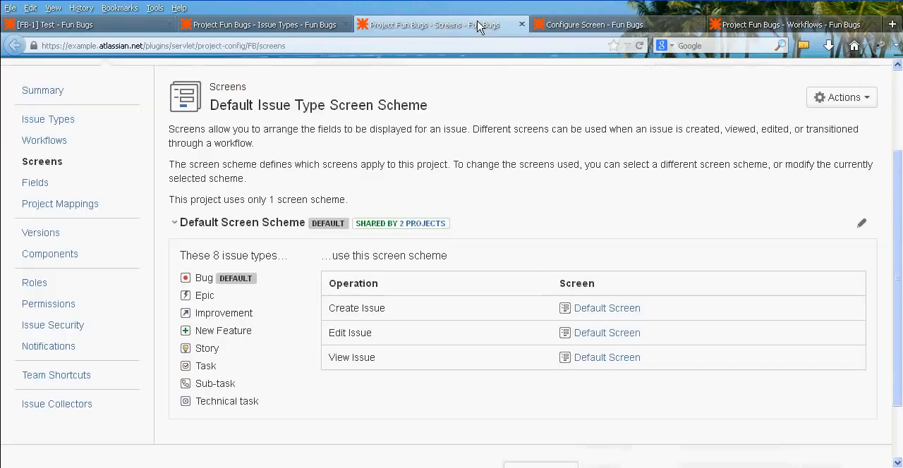
{"action": "key", "text": "ctrl+w"}
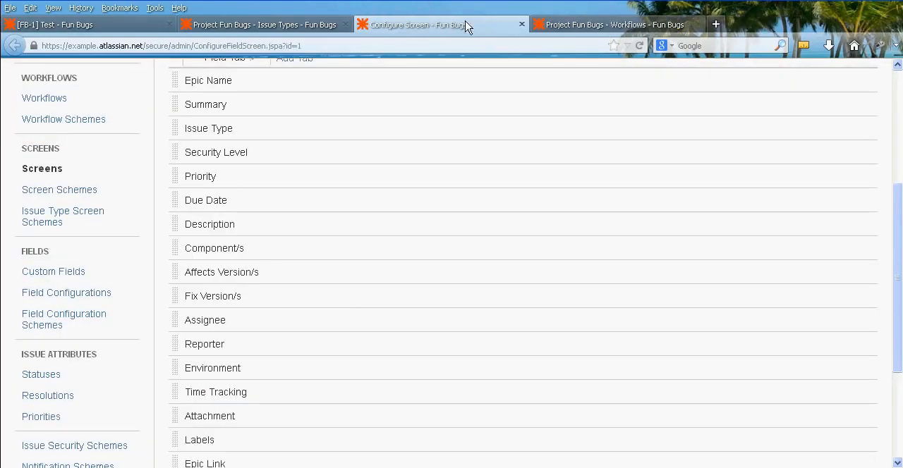
{"action": "key", "text": "ctrl+w"}
{"action": "left_click", "coordinate": [283, 29]}
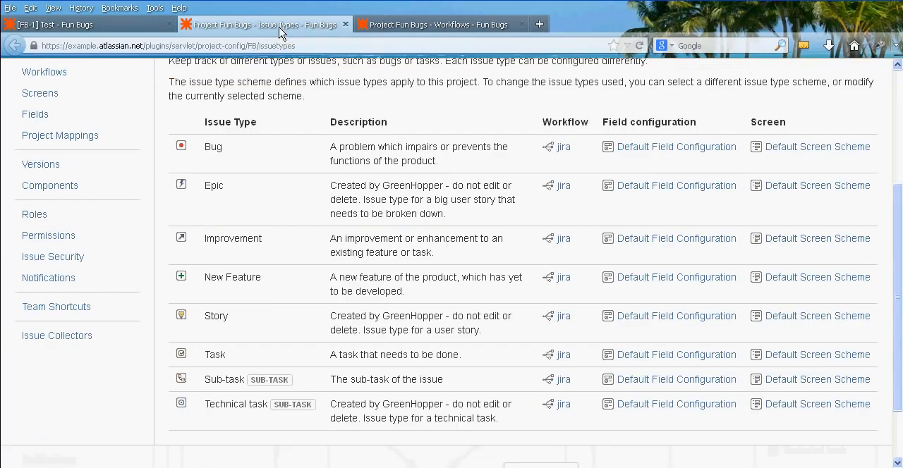
{"action": "key", "text": "ctrl+w"}
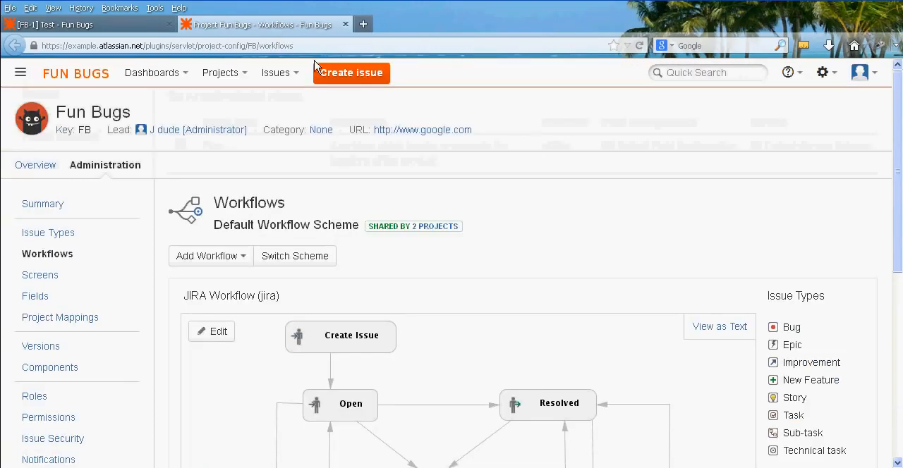
Examine the JIRA Workflow diagram for Fun Bugs, from Create Issue through its statuses and transitions.
{"action": "scroll", "coordinate": [603, 204], "scroll_direction": "down", "scroll_amount": 4}
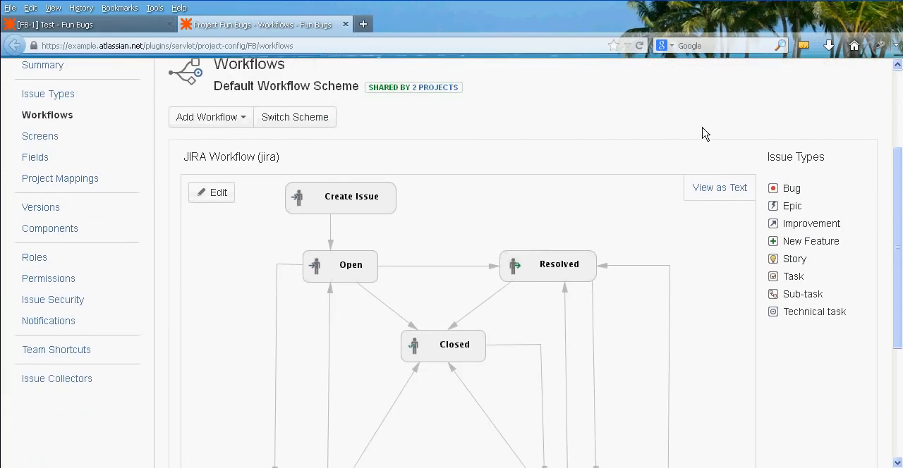
{"action": "scroll", "coordinate": [699, 141], "scroll_direction": "down", "scroll_amount": 2}
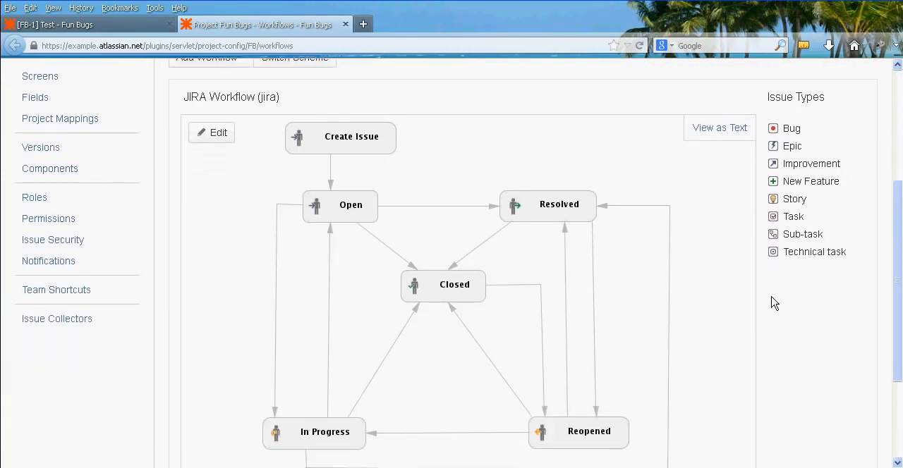
{"action": "key", "text": "F11"}
Compare the workflow actions offered on the Test issue with the transitions leaving Open in the workflow diagram.
{"action": "left_click", "coordinate": [121, 25]}
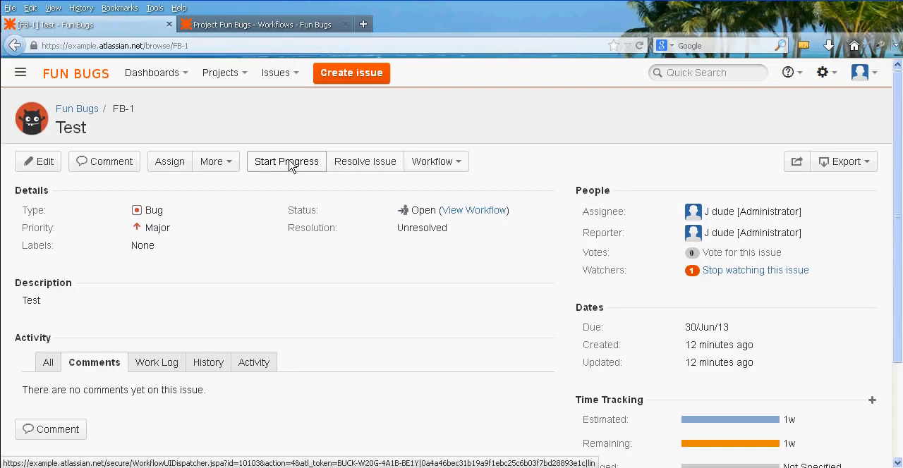
{"action": "left_click", "coordinate": [267, 27]}
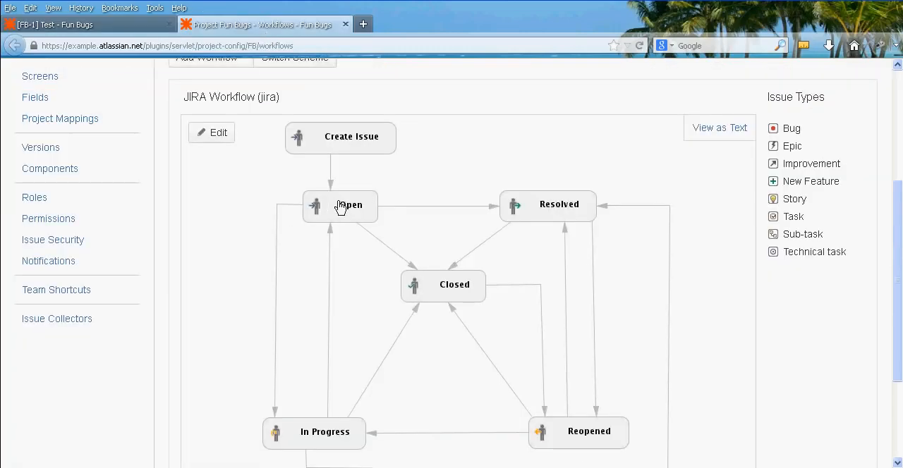
{"action": "left_click", "coordinate": [108, 28]}
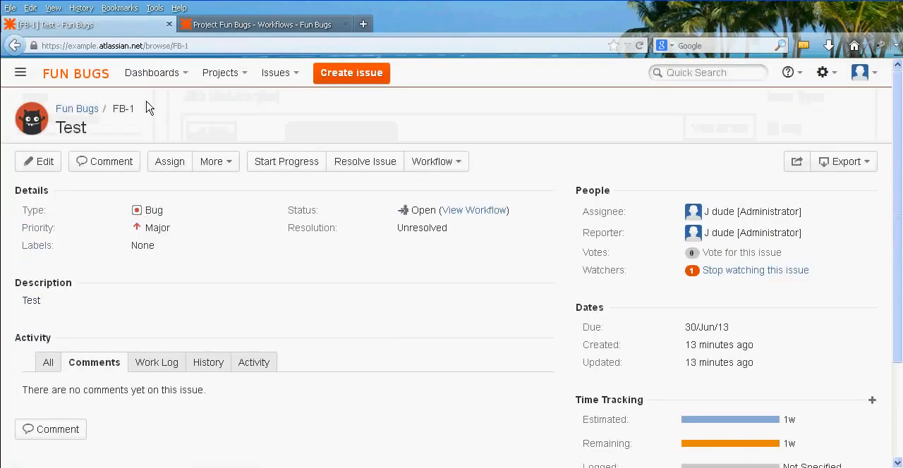
{"action": "left_click", "coordinate": [262, 24]}
{"action": "middle_click", "coordinate": [222, 220]}
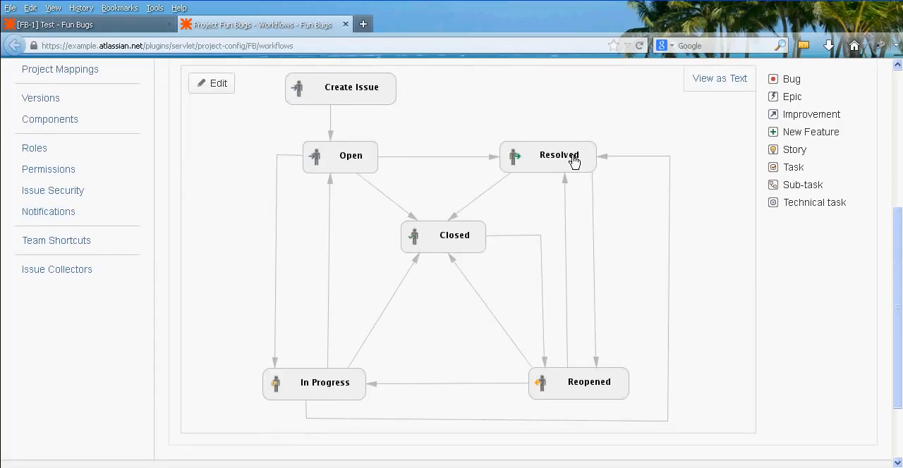
{"action": "left_click", "coordinate": [131, 25]}
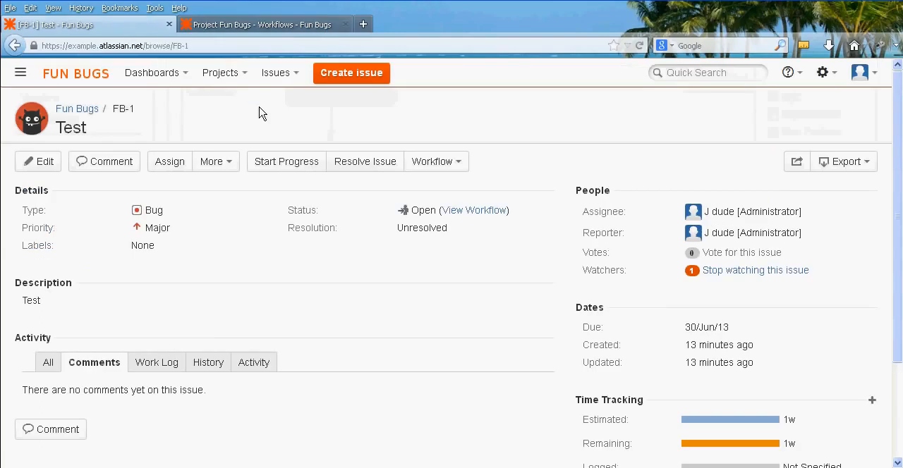
{"action": "left_click", "coordinate": [454, 166]}
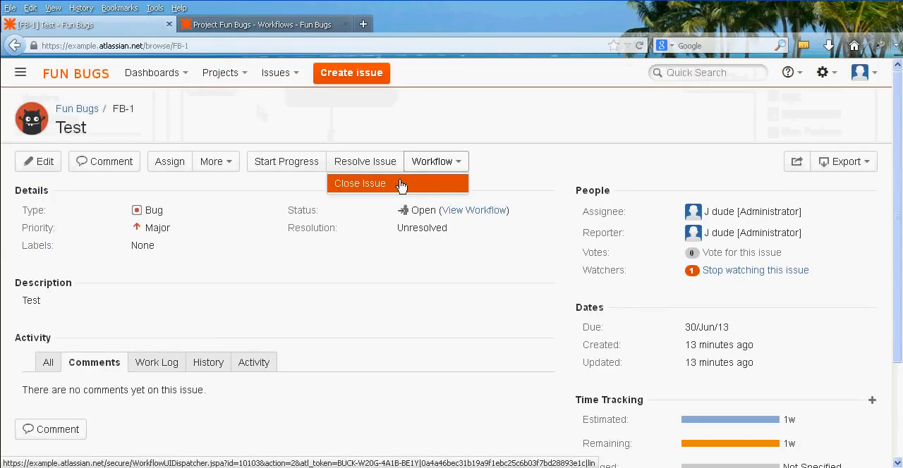
{"action": "left_click", "coordinate": [280, 27]}
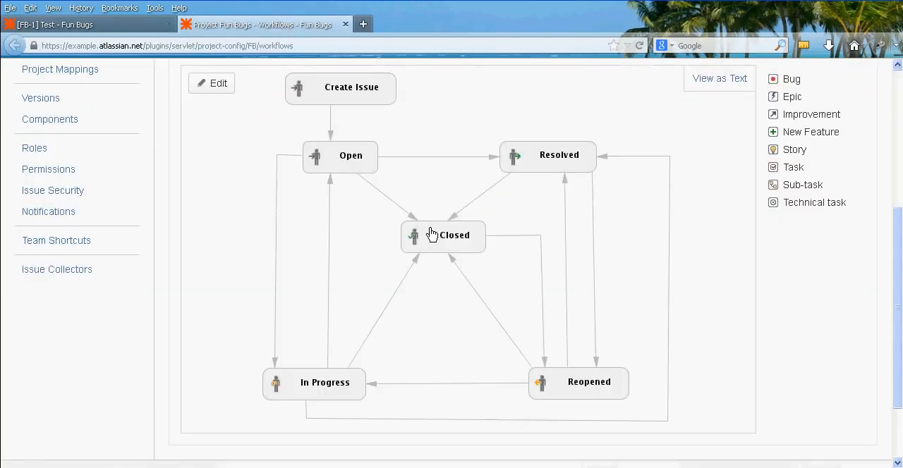
Return to the Test issue, dismiss its open list of workflow actions and start progress on it.
{"action": "left_click", "coordinate": [106, 26]}
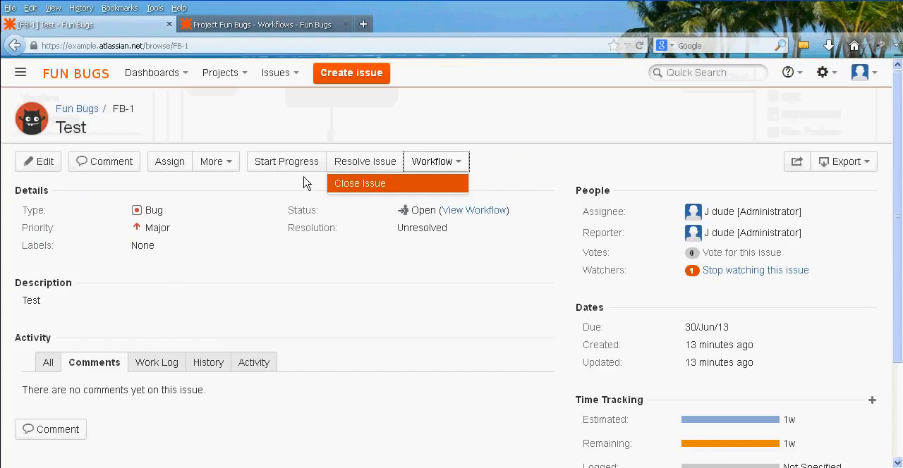
{"action": "left_click", "coordinate": [280, 197]}
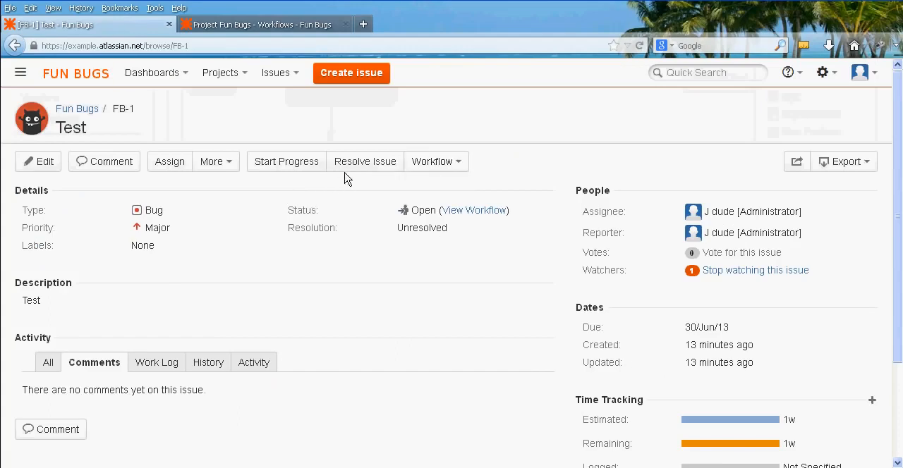
{"action": "left_click", "coordinate": [289, 161]}
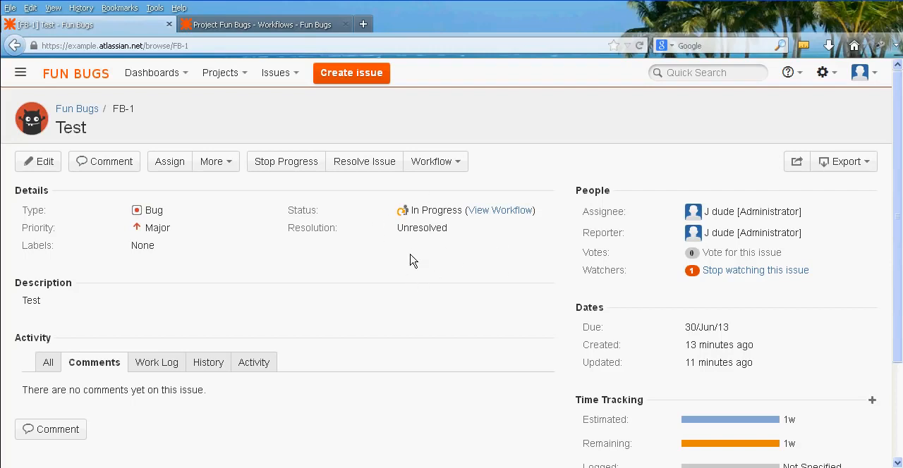
Check the In Progress transitions in the workflow diagram against the actions offered on the Test issue.
{"action": "left_click", "coordinate": [246, 24]}
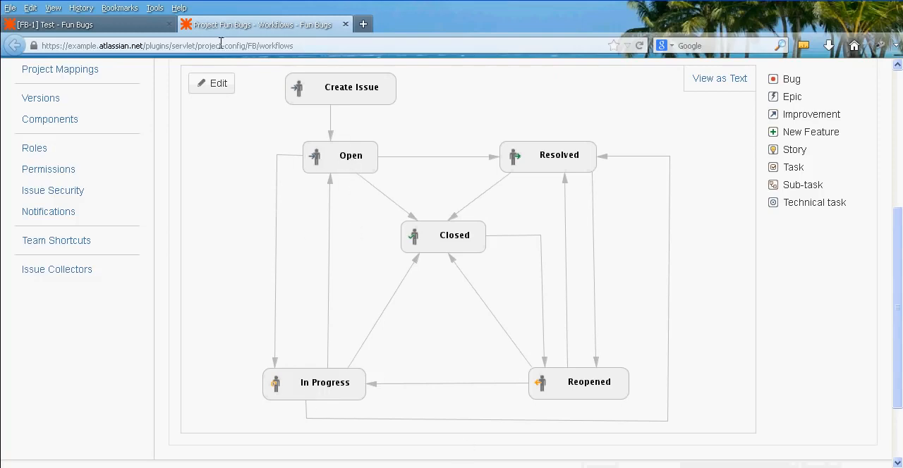
{"action": "left_click", "coordinate": [99, 26]}
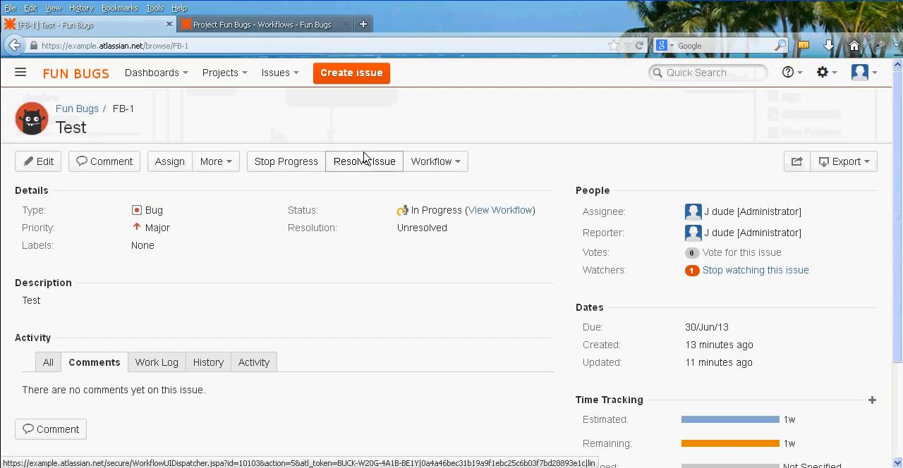
{"action": "left_click", "coordinate": [444, 165]}
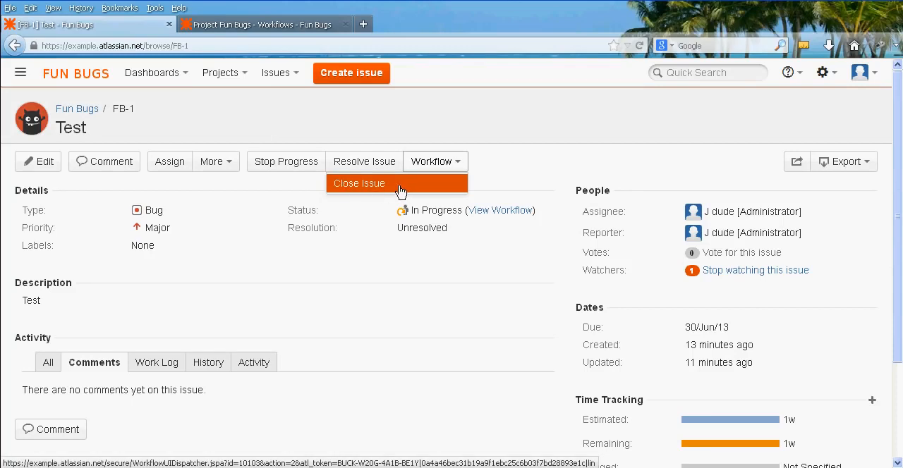
{"action": "left_click", "coordinate": [270, 186]}
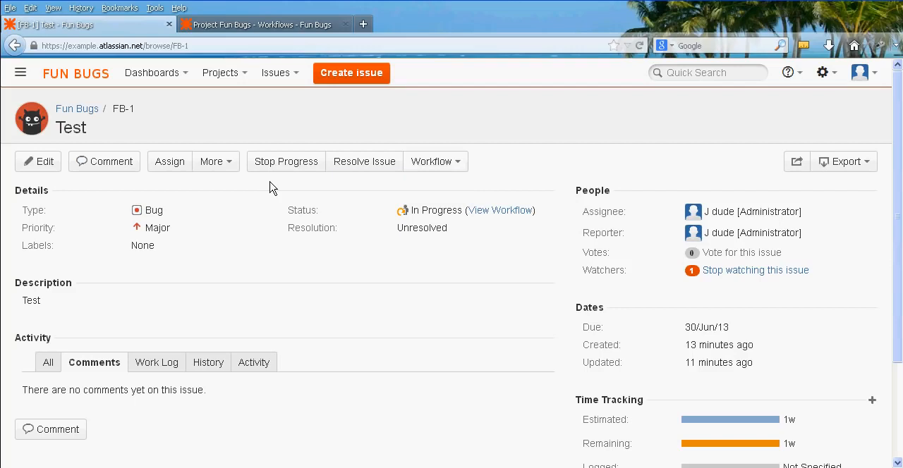
Open the Resolve Issue form for the Test issue and review its fields from Resolution through Comment.
{"action": "left_click", "coordinate": [370, 165]}
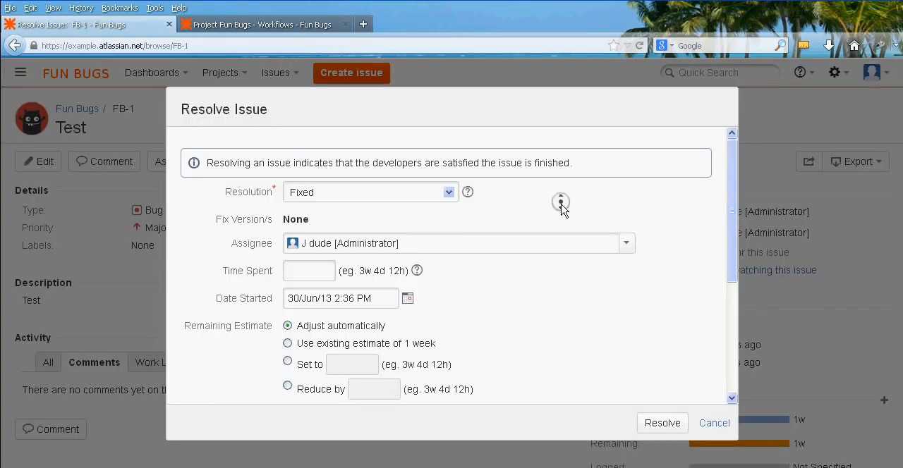
{"action": "scroll", "coordinate": [561, 204], "scroll_direction": "down", "scroll_amount": 1}
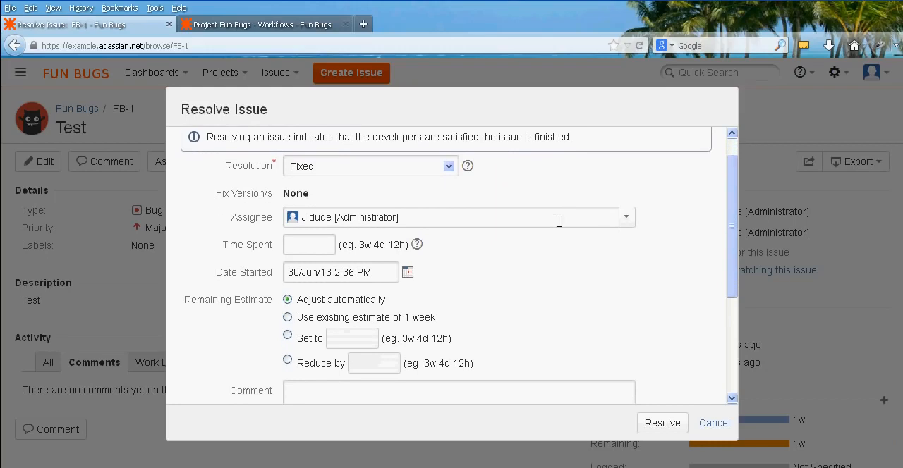
{"action": "middle_click", "coordinate": [682, 245]}
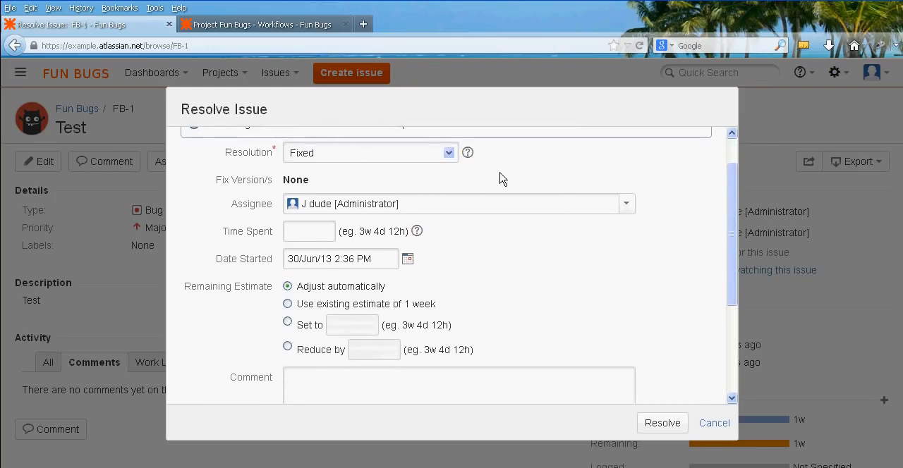
{"action": "middle_click", "coordinate": [561, 181]}
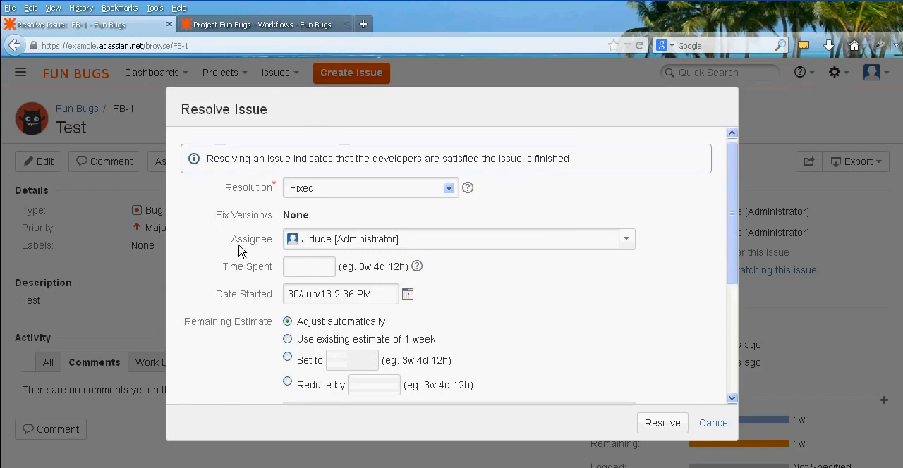
{"action": "middle_click", "coordinate": [247, 149]}
{"action": "middle_click", "coordinate": [212, 244]}
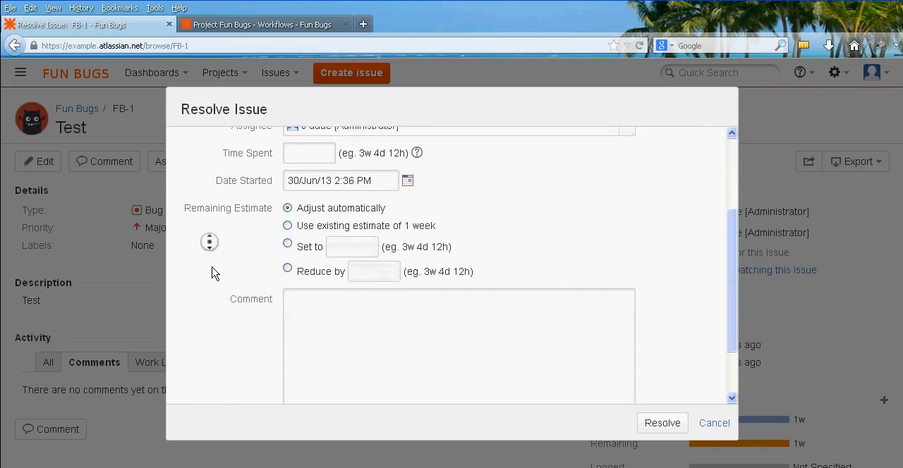
{"action": "middle_click", "coordinate": [227, 288]}
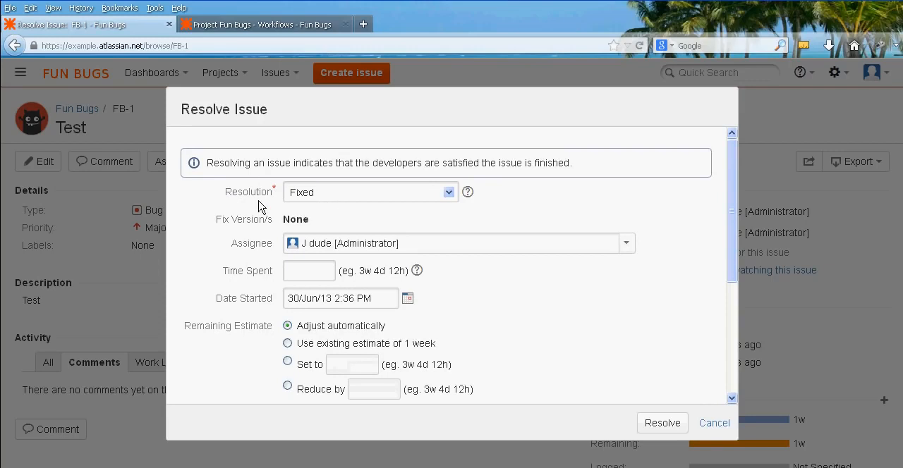
Enter 1w as the time spent in the Resolve Issue form.
{"action": "middle_click", "coordinate": [218, 236]}
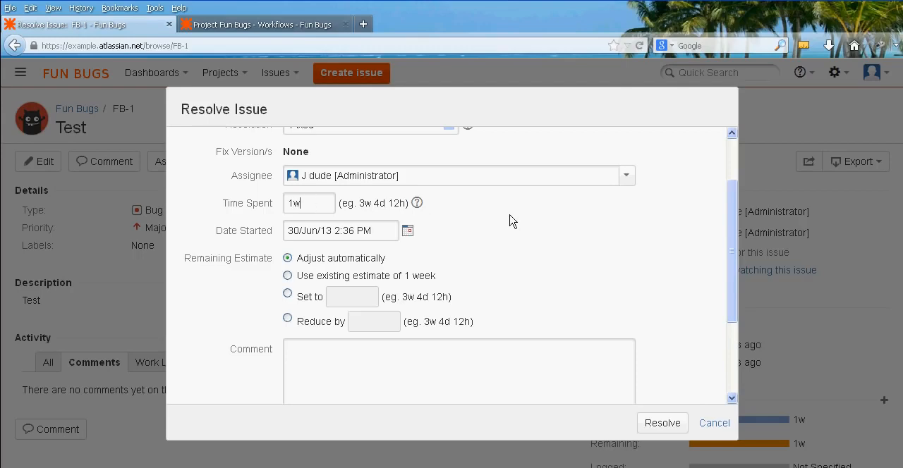
{"action": "middle_click", "coordinate": [528, 200]}
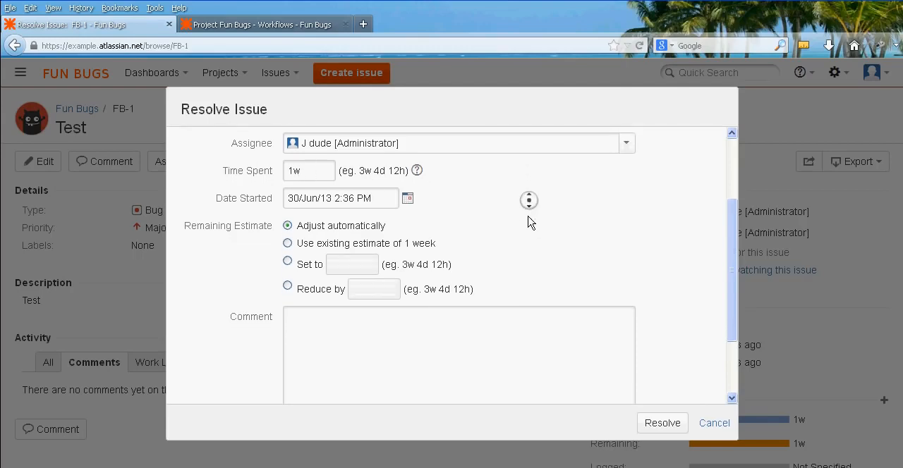
Add the comment "Complete." to the Resolve Issue form and resolve the Test issue.
{"action": "scroll", "coordinate": [558, 233], "scroll_direction": "down", "scroll_amount": 2}
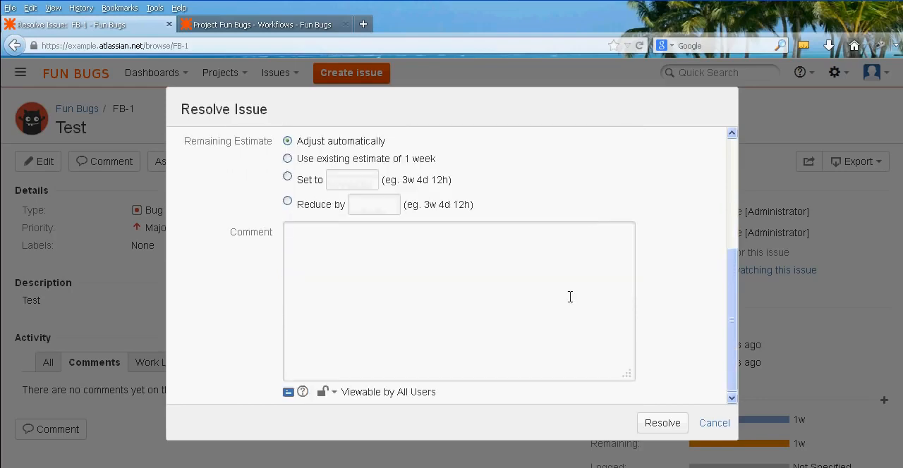
{"action": "left_click", "coordinate": [473, 288]}
{"action": "type", "text": "Complete."}
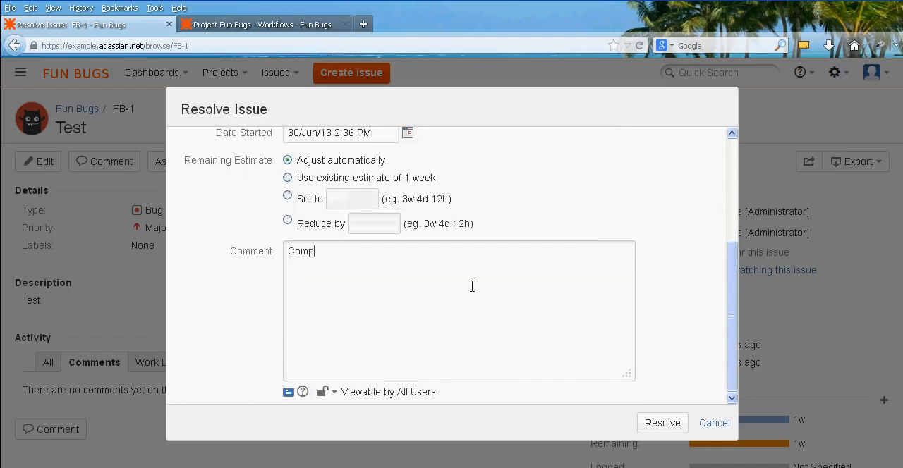
{"action": "left_click", "coordinate": [663, 423]}
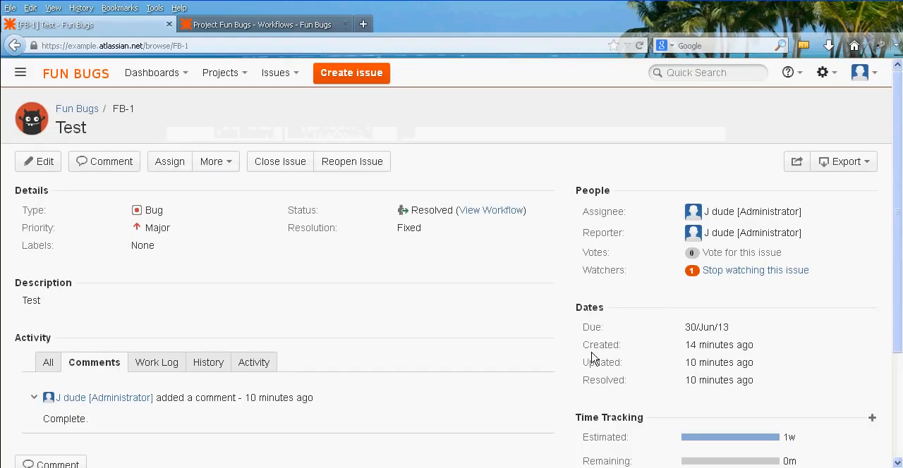
Review the resolved Test issue's details and time tracking, and check the Resolved transitions in the workflow diagram against its offered actions.
{"action": "middle_click", "coordinate": [547, 311]}
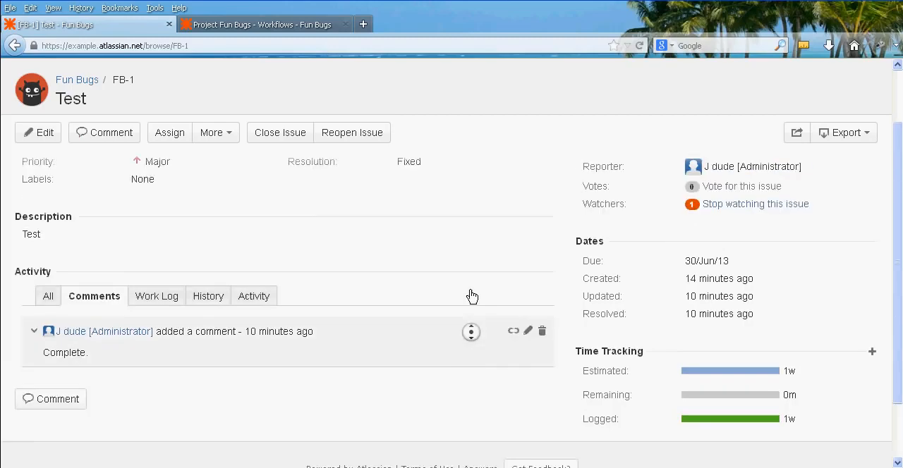
{"action": "scroll", "coordinate": [469, 332], "scroll_direction": "up", "scroll_amount": 3}
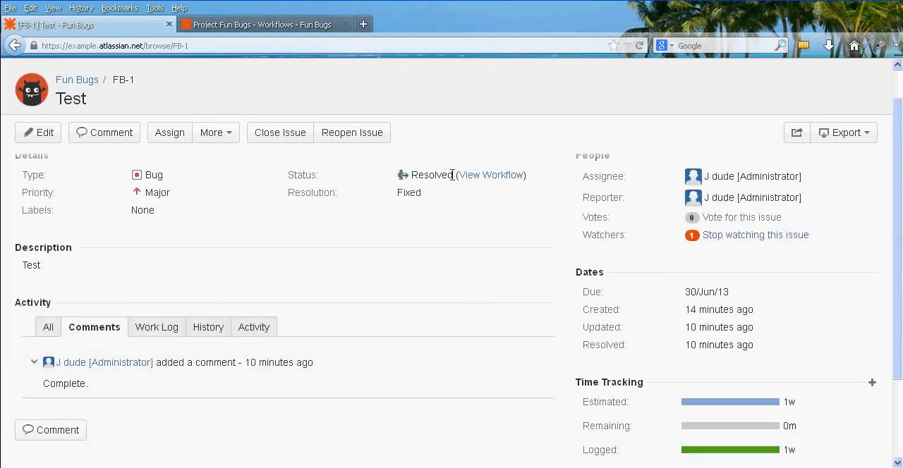
{"action": "middle_click", "coordinate": [494, 276]}
{"action": "left_click", "coordinate": [480, 227]}
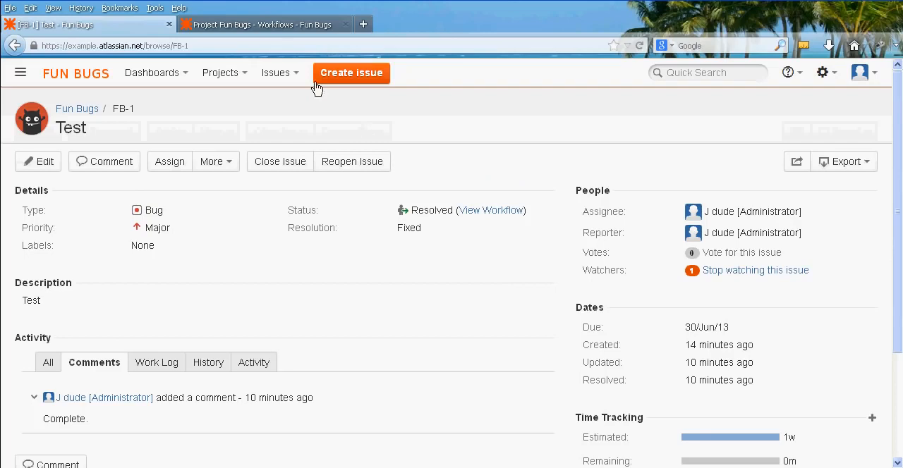
{"action": "left_click", "coordinate": [276, 26]}
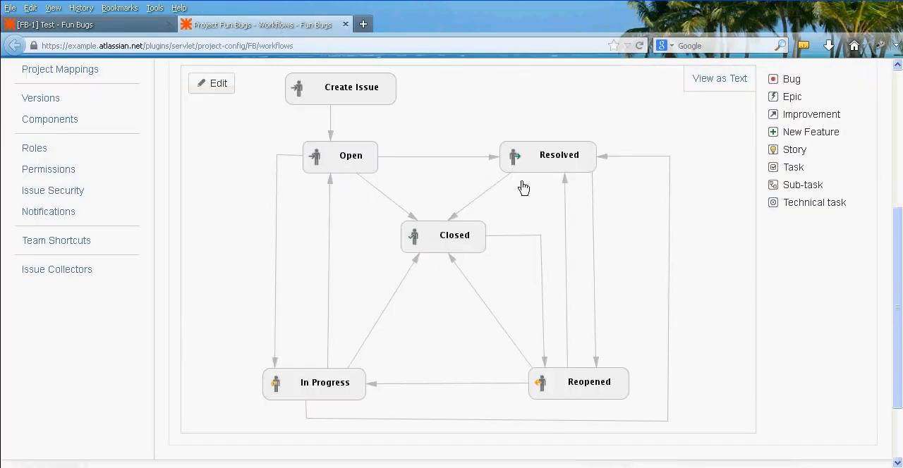
{"action": "left_click", "coordinate": [87, 28]}
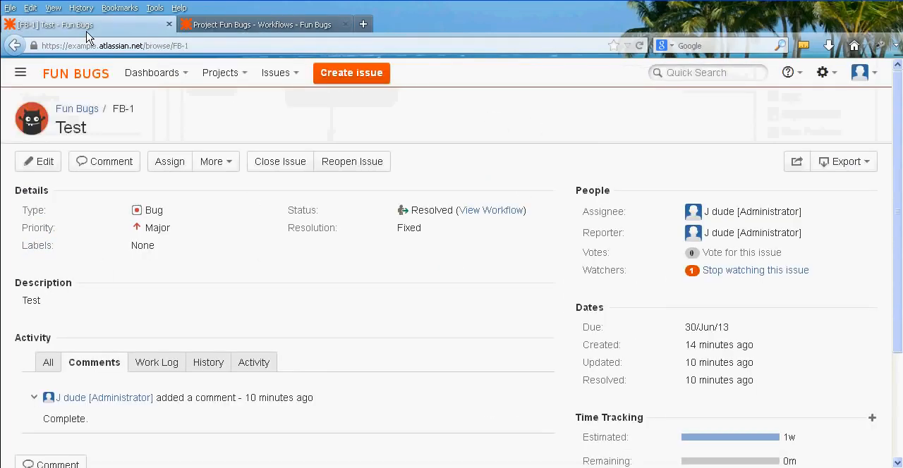
Close the Test issue with the comment "Thanks." and review its status and comments.
{"action": "left_click", "coordinate": [287, 163]}
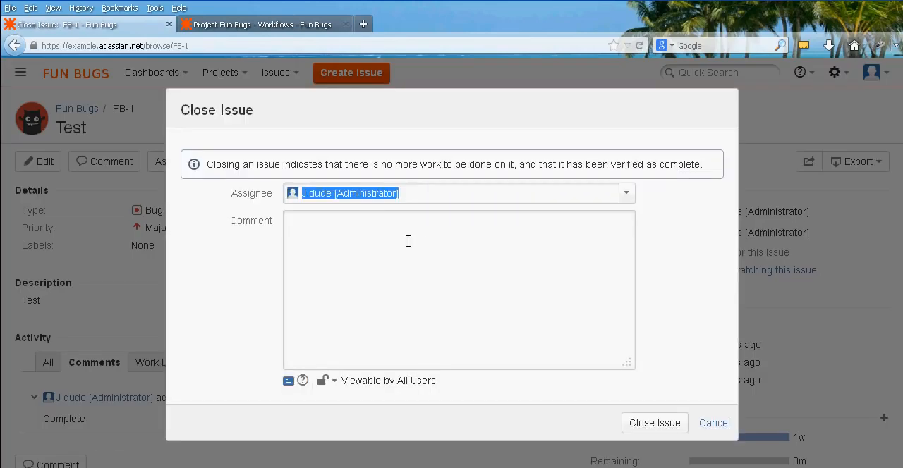
{"action": "left_click", "coordinate": [408, 242]}
{"action": "type", "text": "Thanks."}
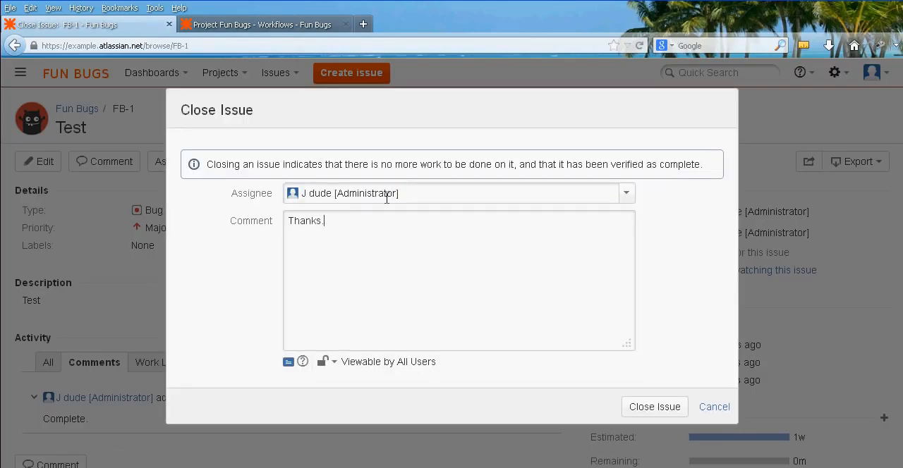
{"action": "left_click", "coordinate": [658, 409]}
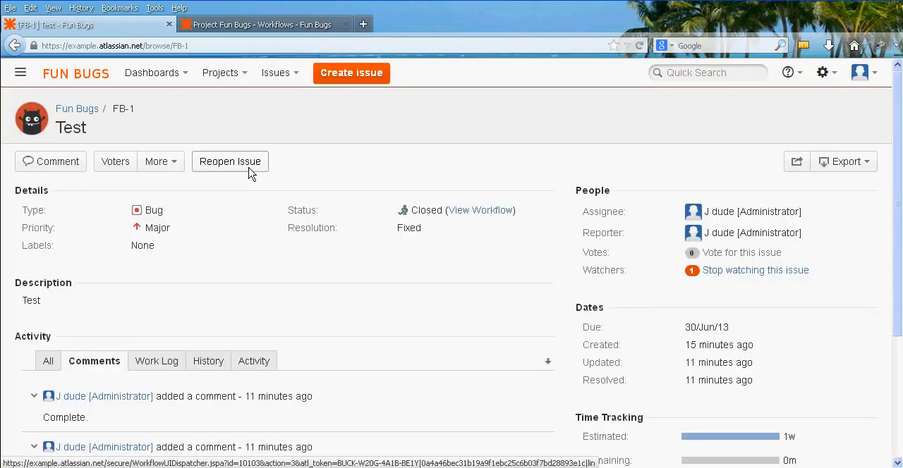
{"action": "scroll", "coordinate": [316, 157], "scroll_direction": "down", "scroll_amount": 4}
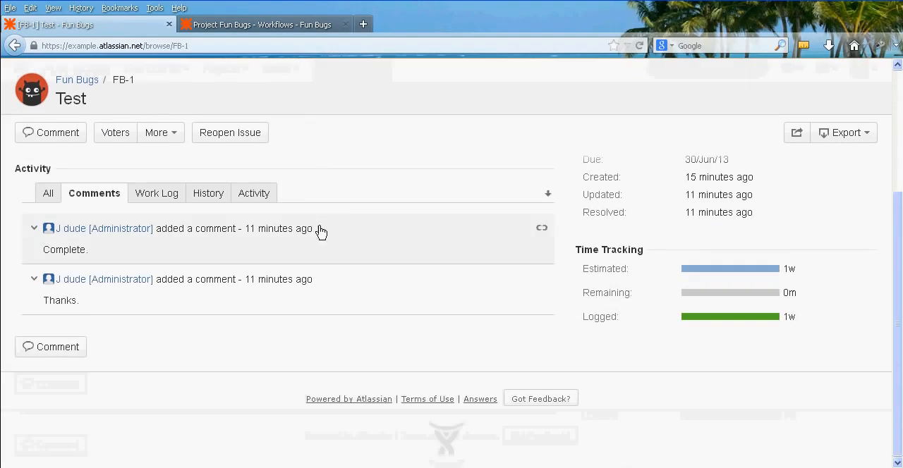
{"action": "scroll", "coordinate": [451, 369], "scroll_direction": "up", "scroll_amount": 4}
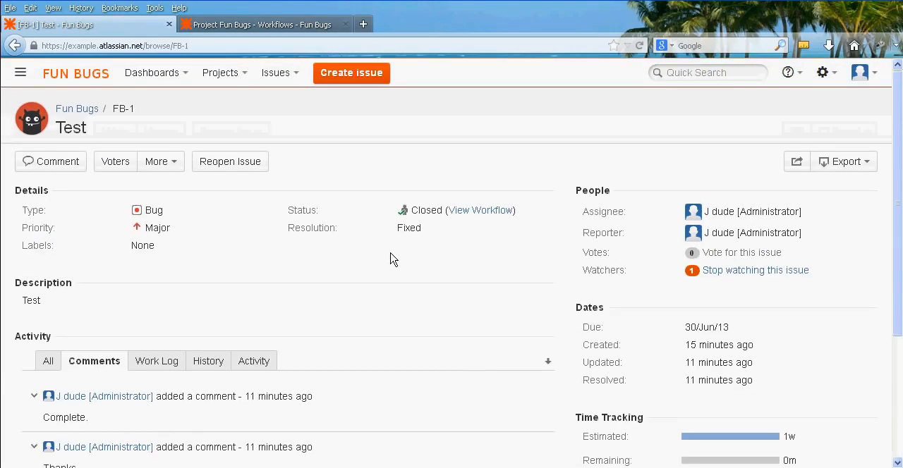